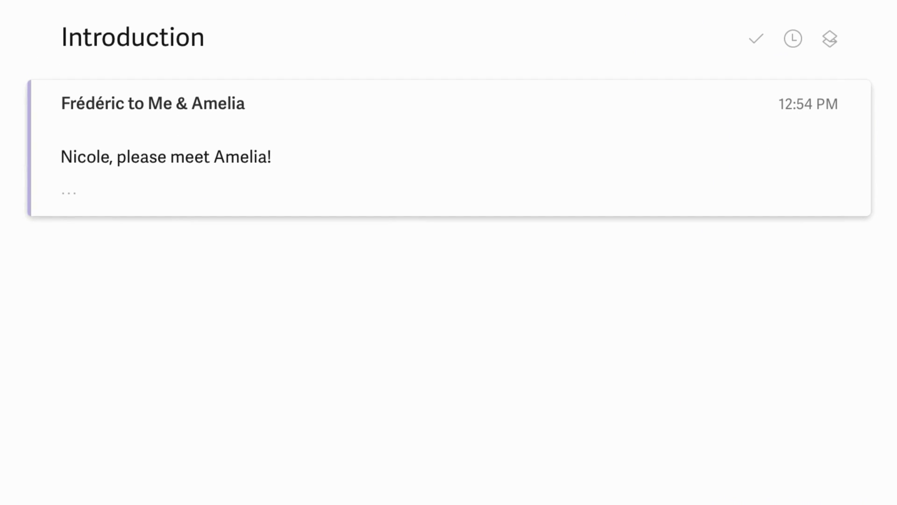
- Send 'Amelia, lovely to meet you!' as a reply to the introduction email, then reply via the mobile hint
text(a)
text(Amelia, lovely)
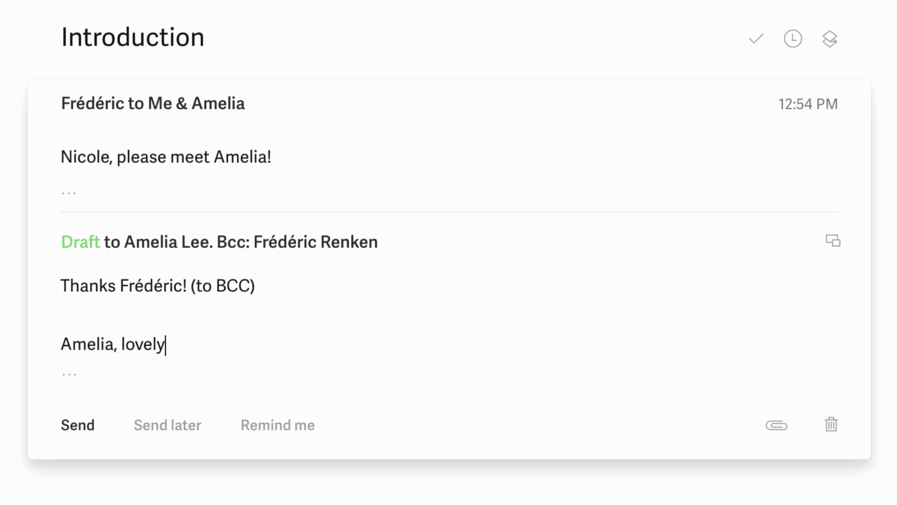
text( to meet you!)
key(super+Return)
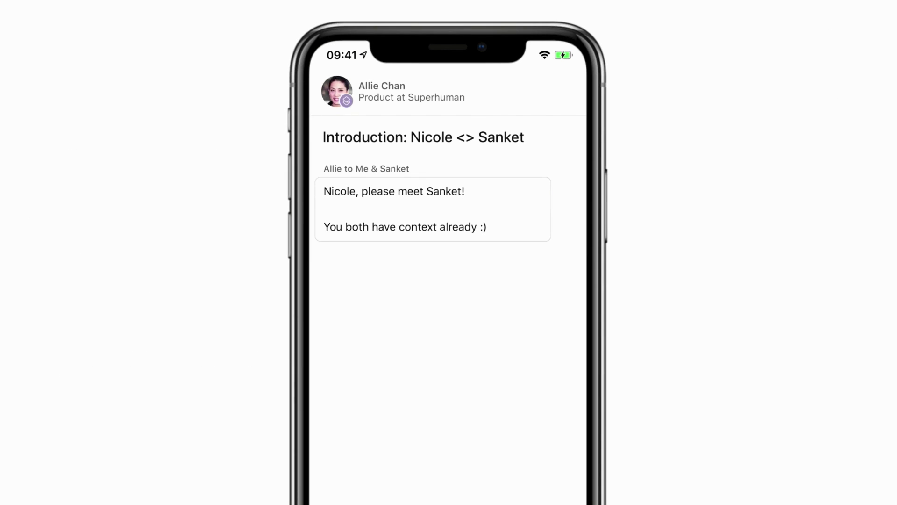
click(478, 365)
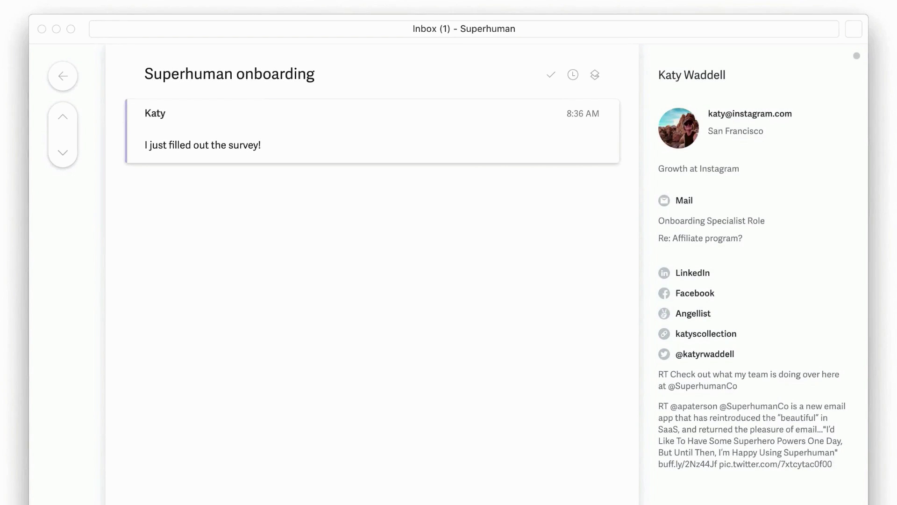
- Reply 'Great!' to the onboarding email with the Laurel and Directions snippets, and send it
text(rGreat!)
key(semicolon)
text(lau)
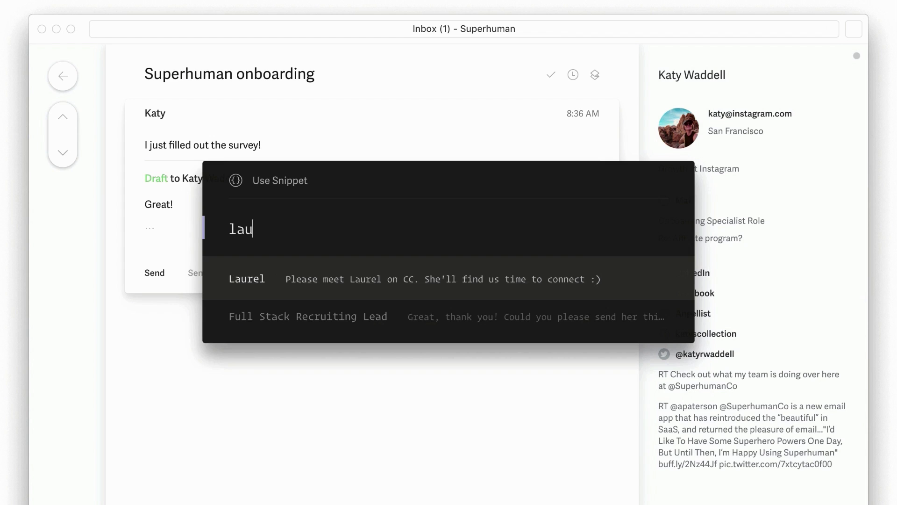
key(Return)
key(Return)
key(Return)
key(semicolon)
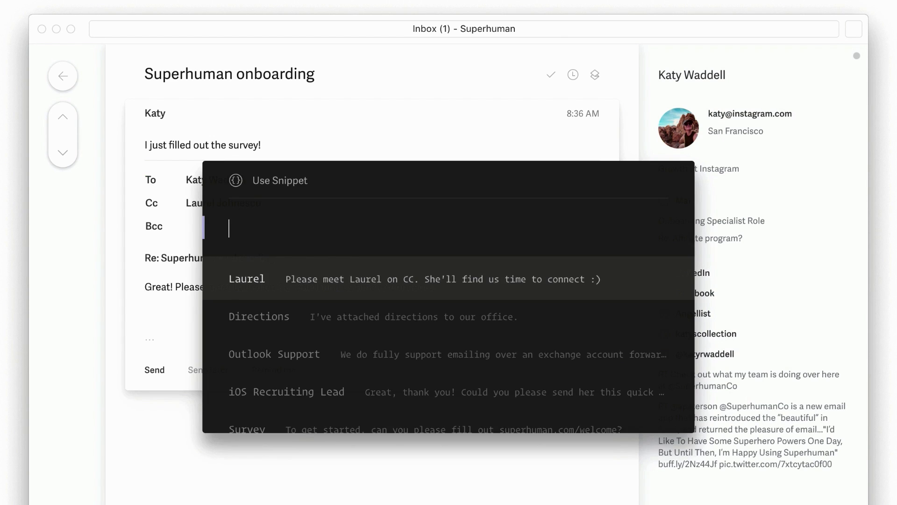
text(dire)
key(Return)
key(super+Return)
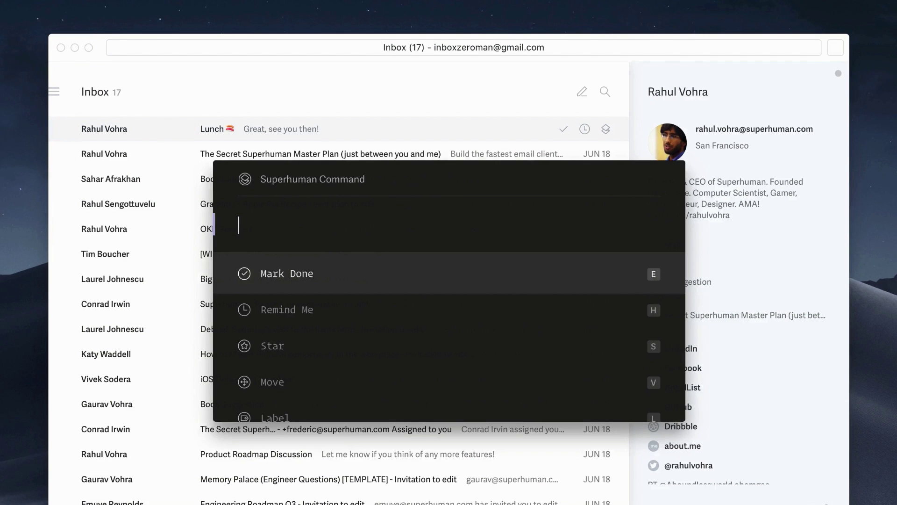
- Add the sender to the VIP split and open the Lunch conversation
text(split)
key(Return)
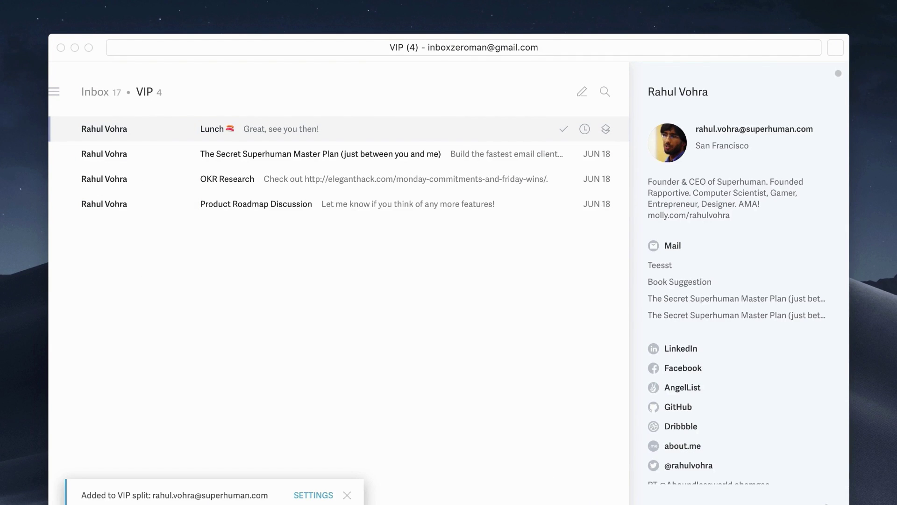
key(Return)
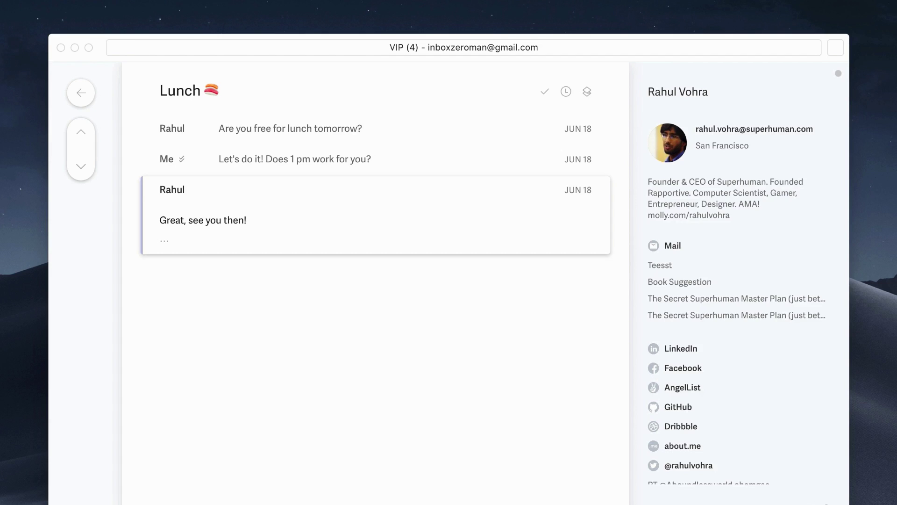
- Mark the Lunch and Master Plan threads done and start an event titled 'Zoom Yoga 🧘'
key(e)
key(e)
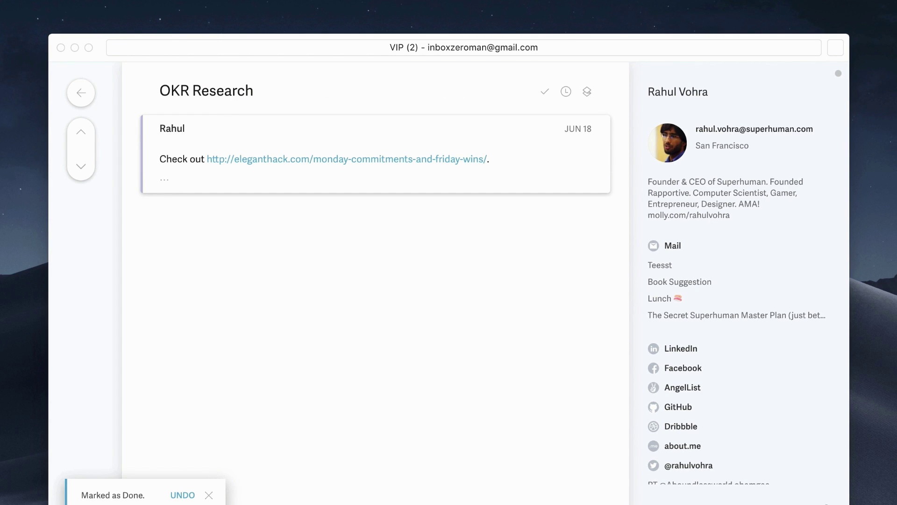
key(e)
key(e)
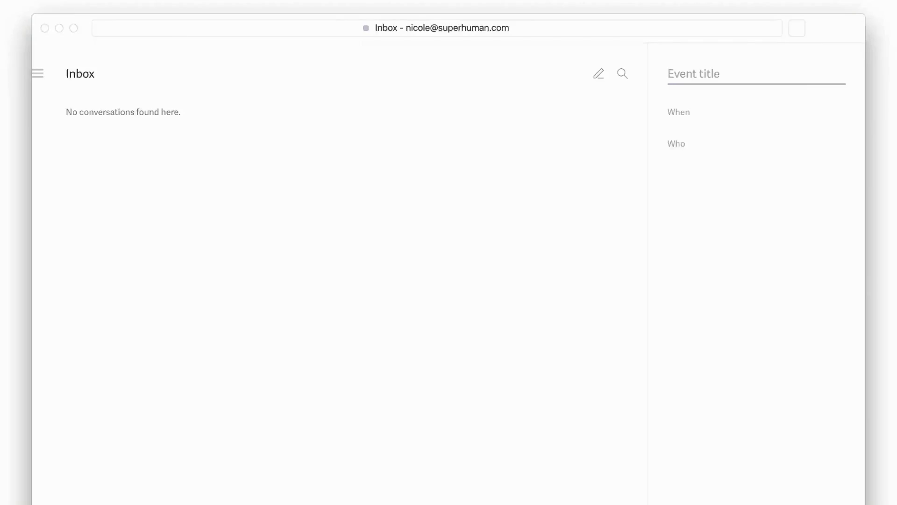
text(Zoom Yoga 🧘)
key(Return)
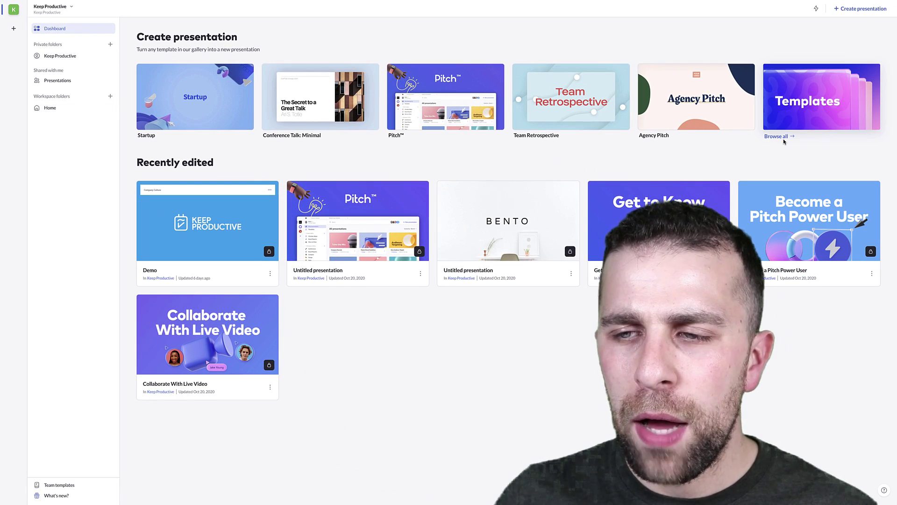
- Browse the full template gallery and preview the Competitor Analysis story template
click(783, 139)
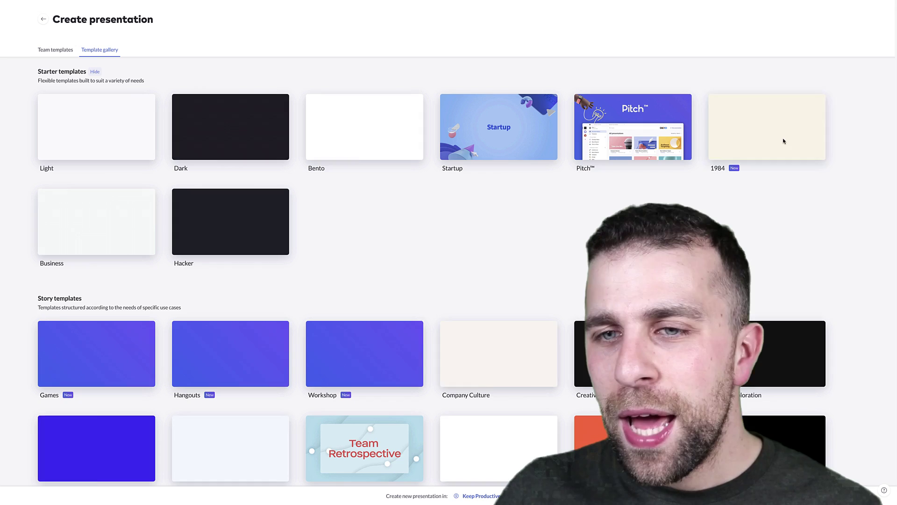
scroll(578, 304, down, 10)
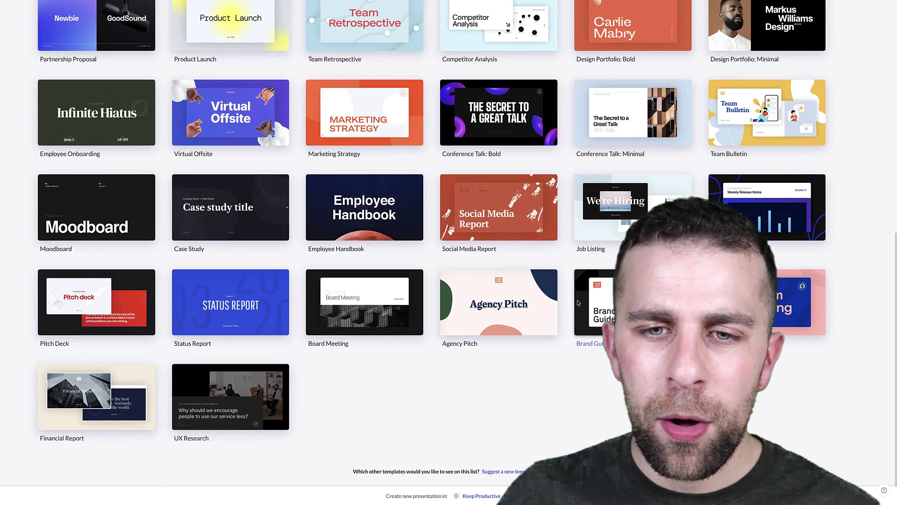
scroll(579, 303, up, 10)
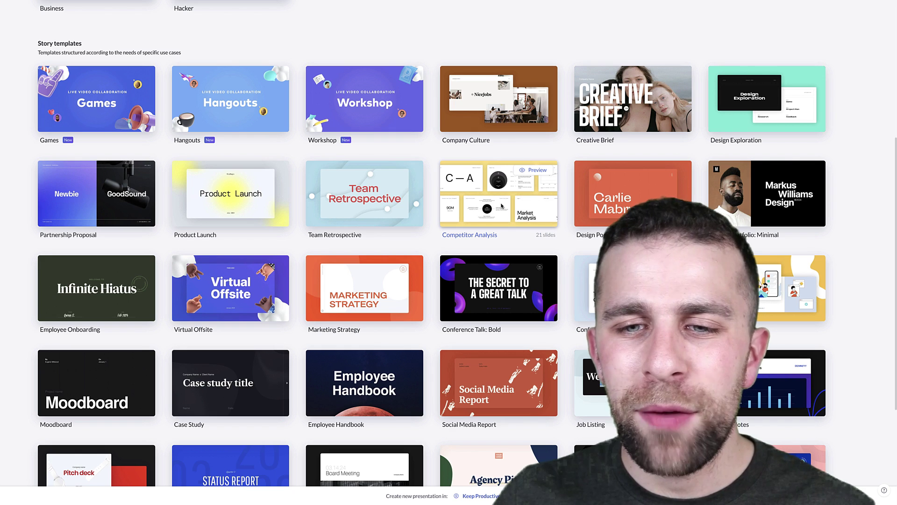
click(526, 174)
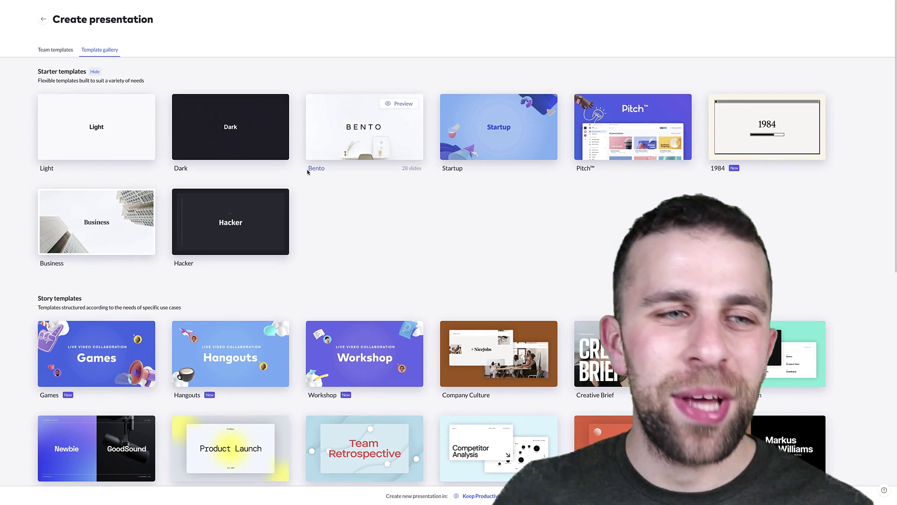
- Create a presentation from the Light template and toggle the template panel between compact and full size
click(96, 137)
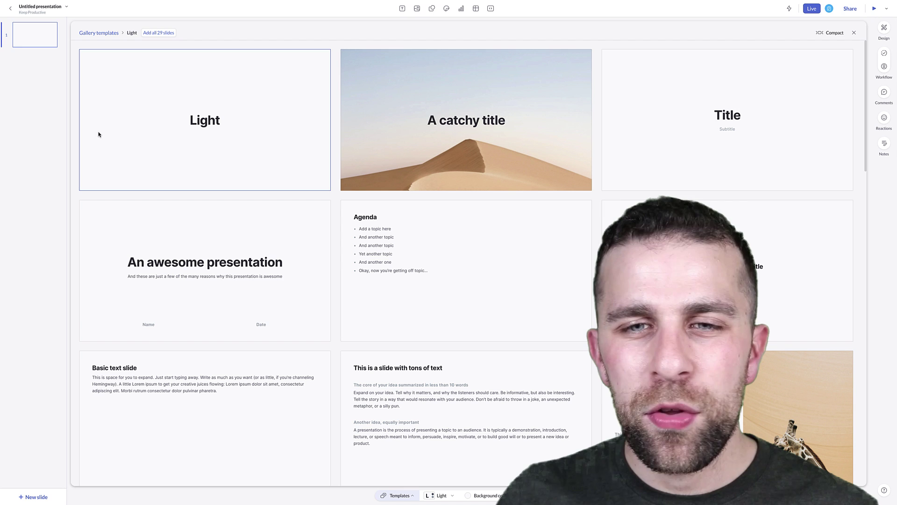
click(841, 33)
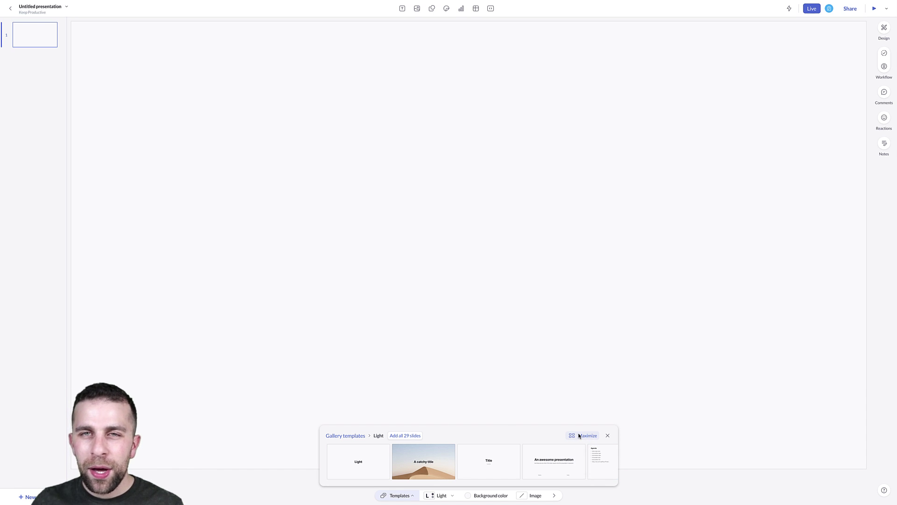
click(580, 436)
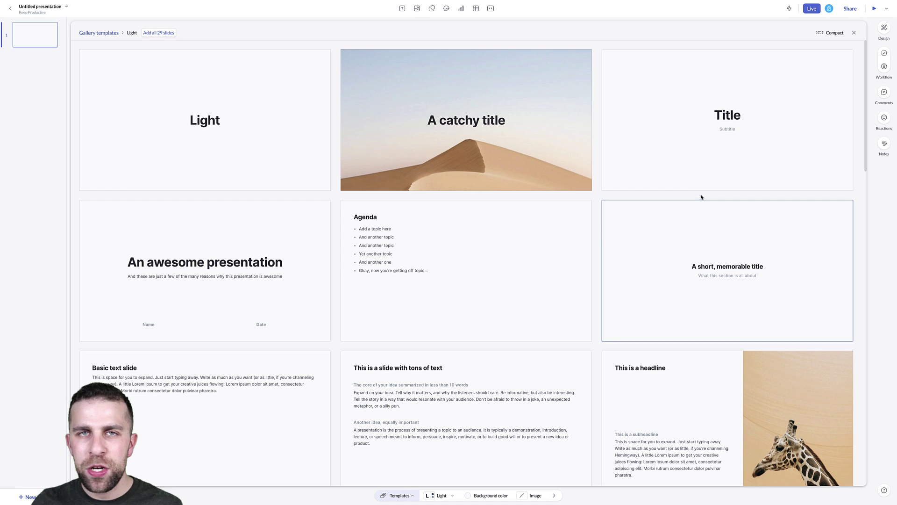
- Add the Light title slide from the template gallery to the presentation
scroll(304, 261, down, 2)
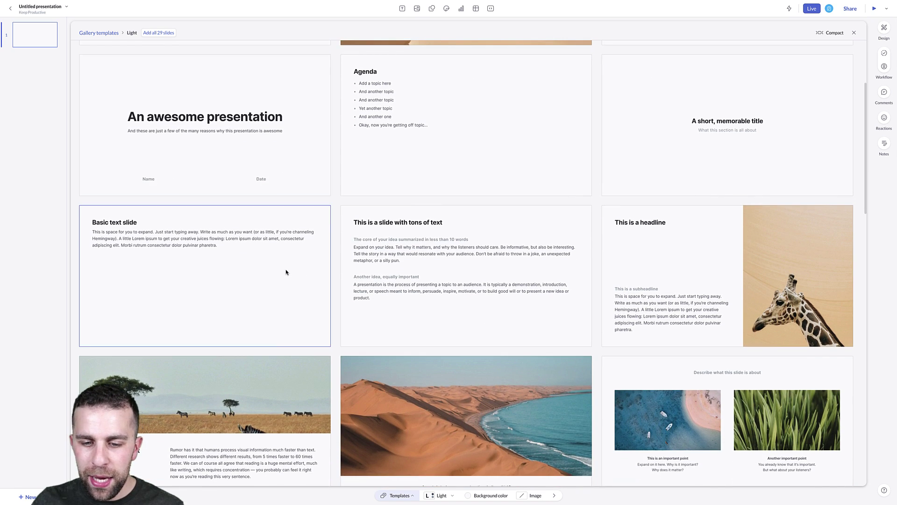
scroll(286, 272, down, 3)
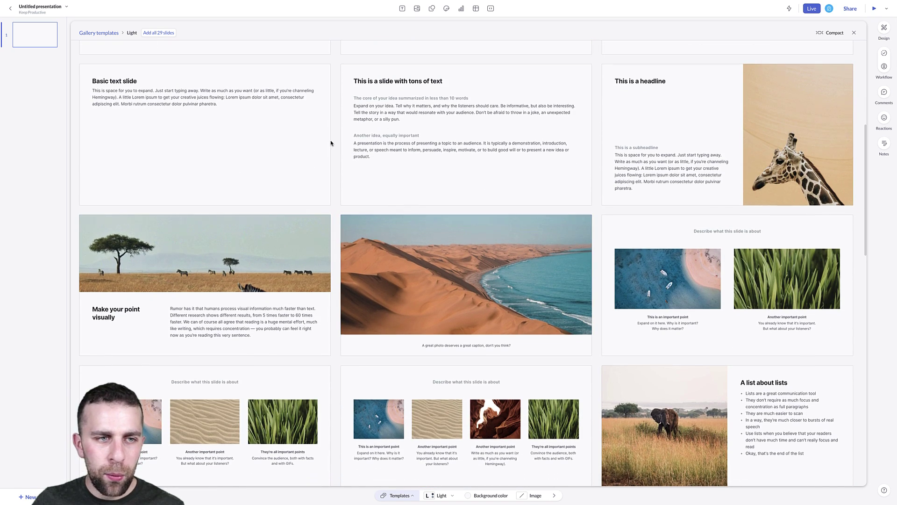
scroll(330, 143, up, 5)
click(239, 136)
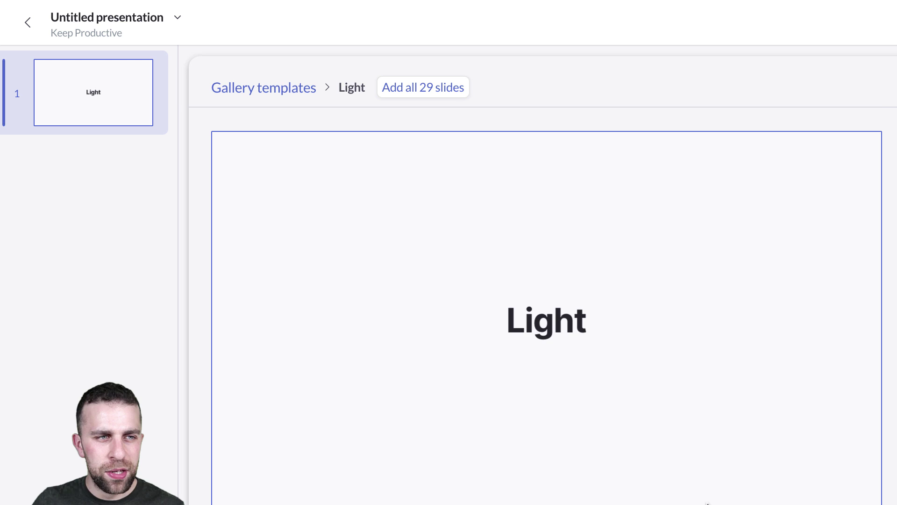
scroll(707, 468, down, 10)
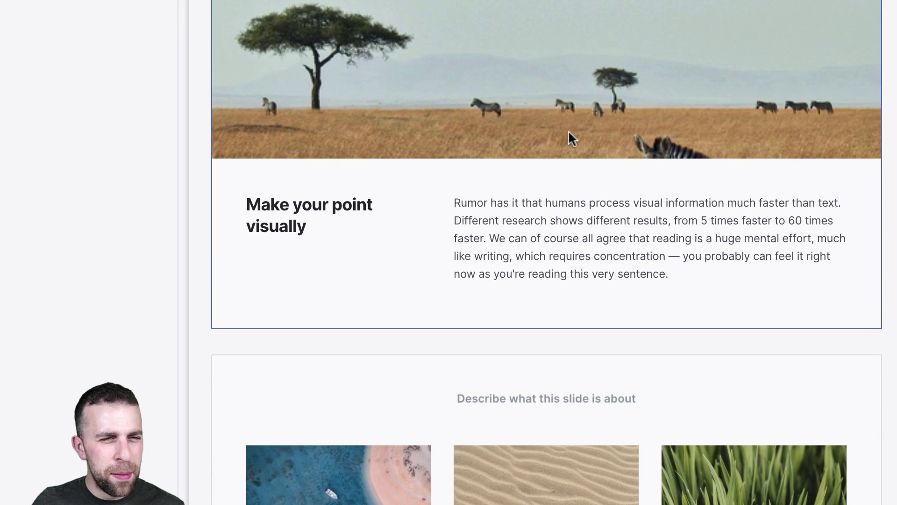
scroll(604, 140, down, 15)
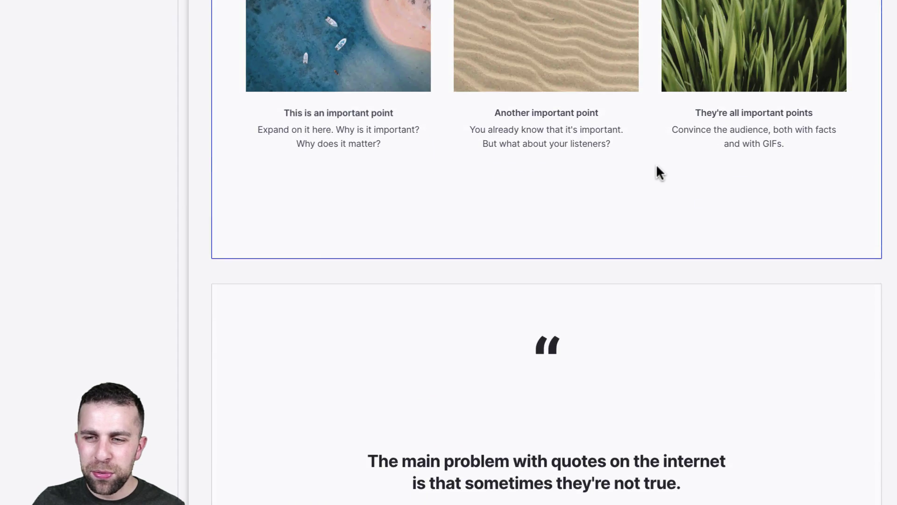
scroll(546, 252, down, 8)
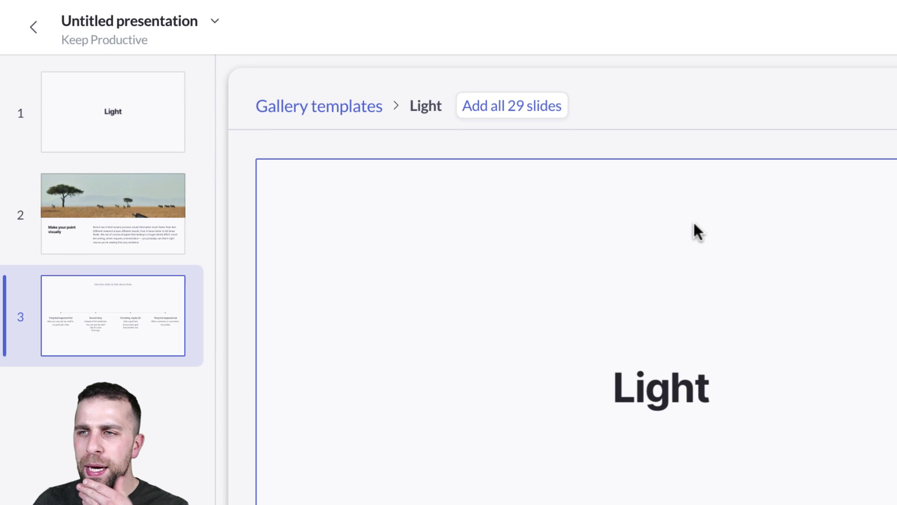
- Go back to the full template list, close the gallery, and select the slide 1 thumbnail
click(303, 106)
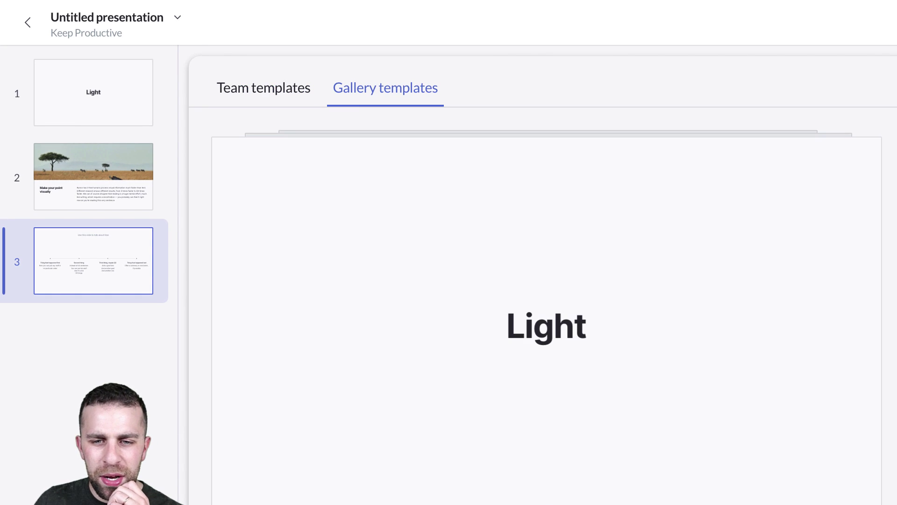
scroll(547, 322, down, 3)
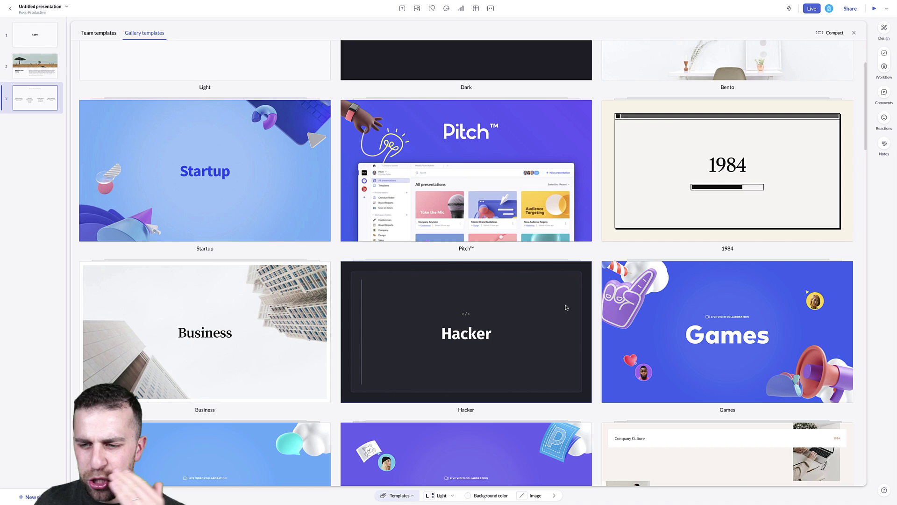
scroll(581, 265, down, 5)
scroll(514, 230, up, 5)
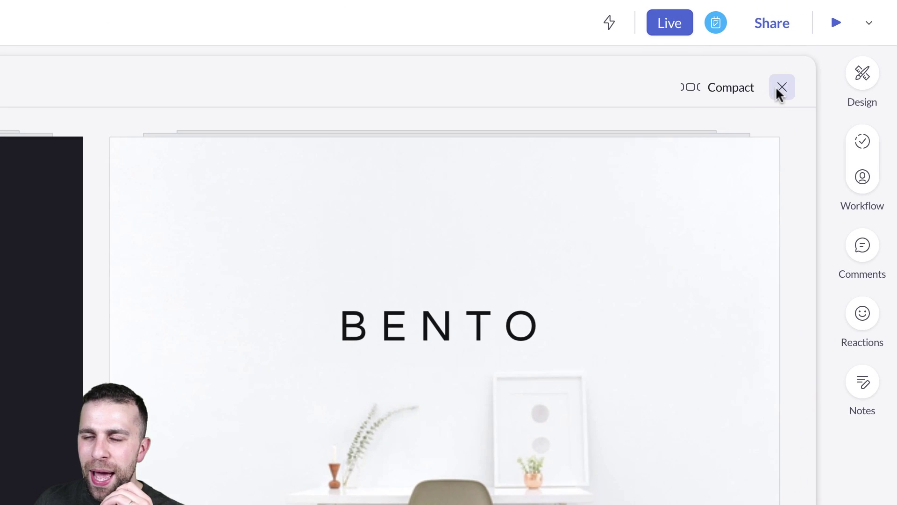
click(854, 33)
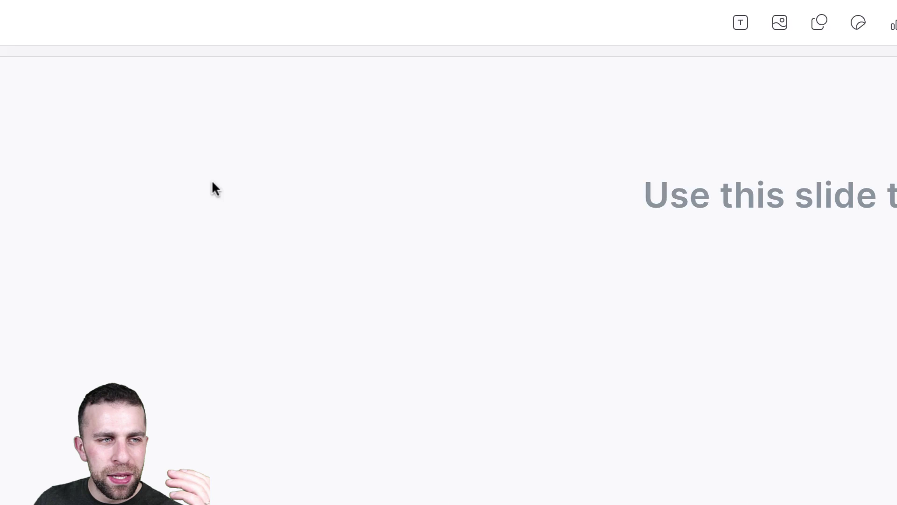
click(130, 118)
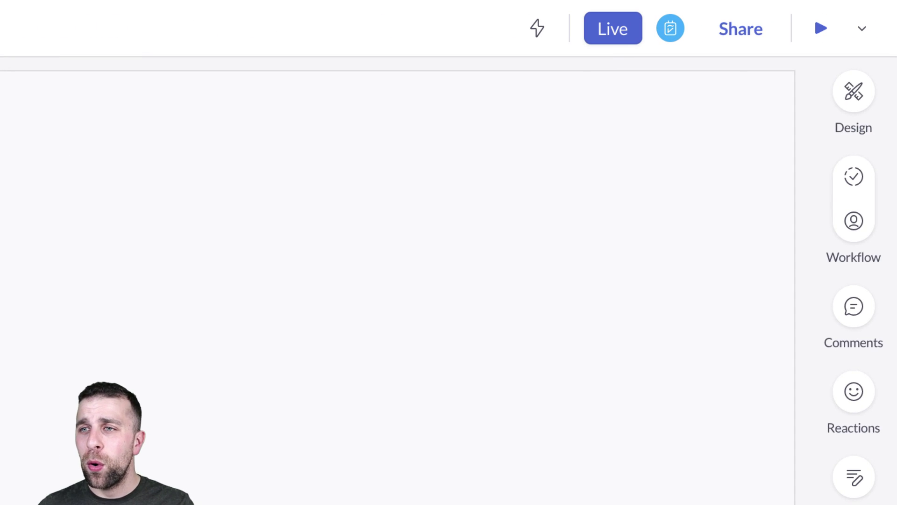
- Start a live session using the Cam Link 4K camera
click(613, 28)
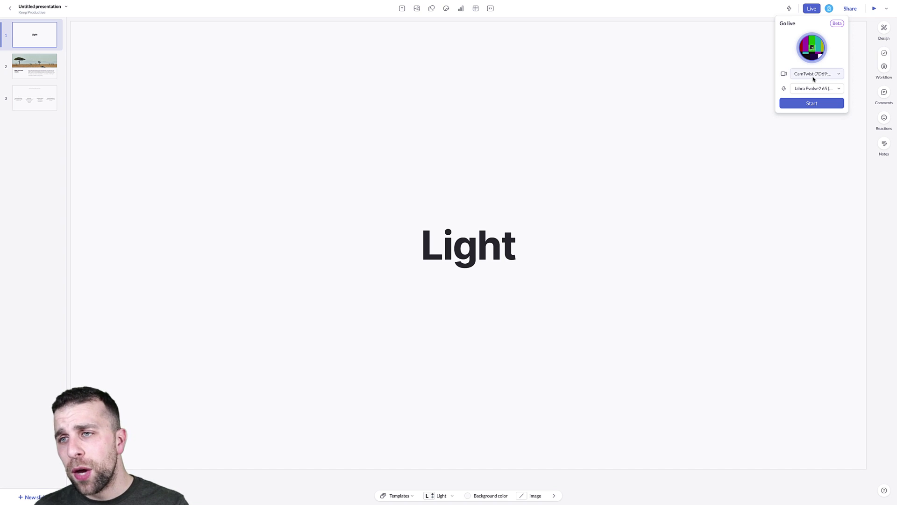
click(815, 75)
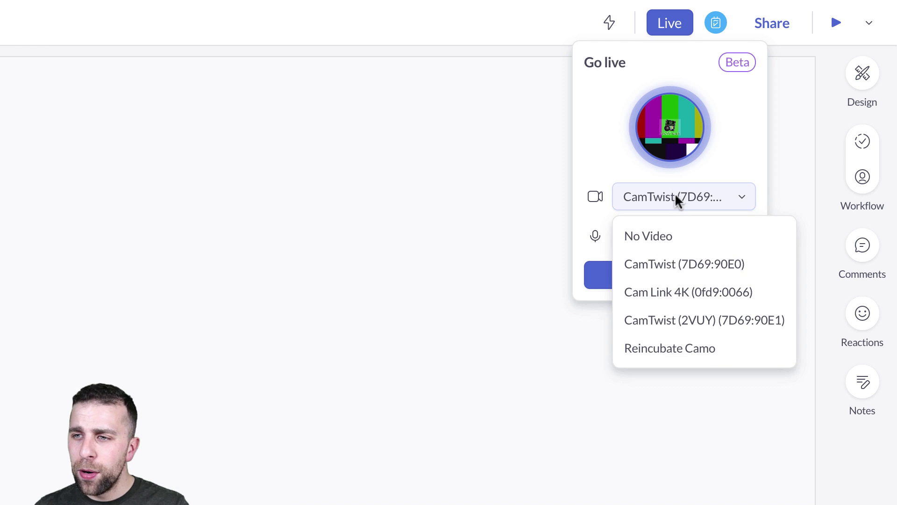
click(681, 282)
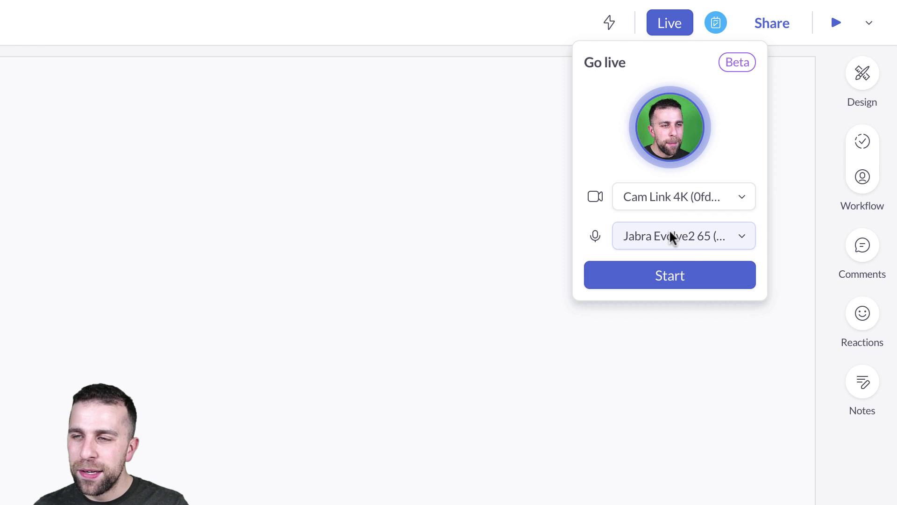
click(672, 277)
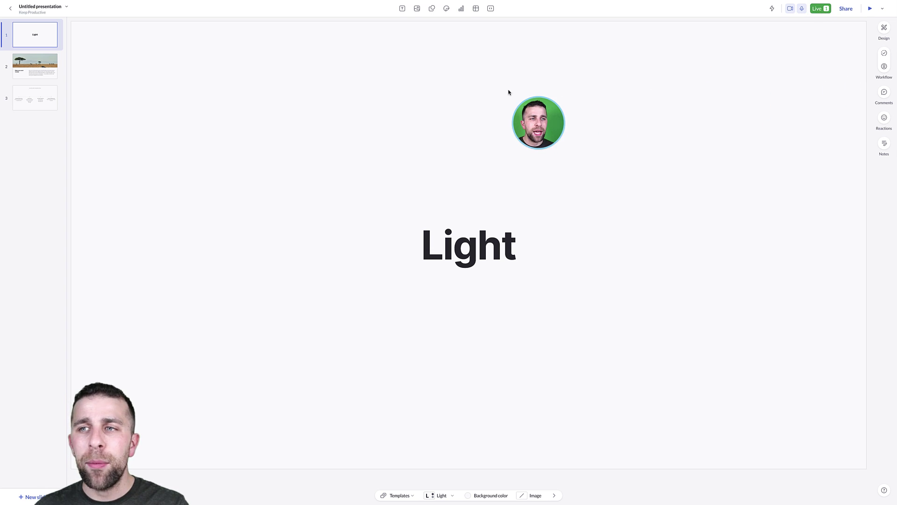
- Turn the live video off and back on, then drag the webcam bubble to the top right
click(791, 8)
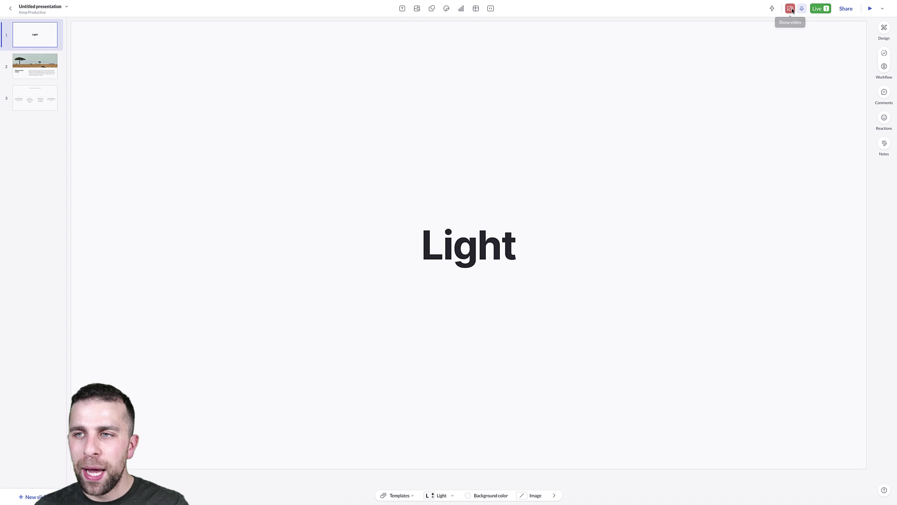
click(791, 8)
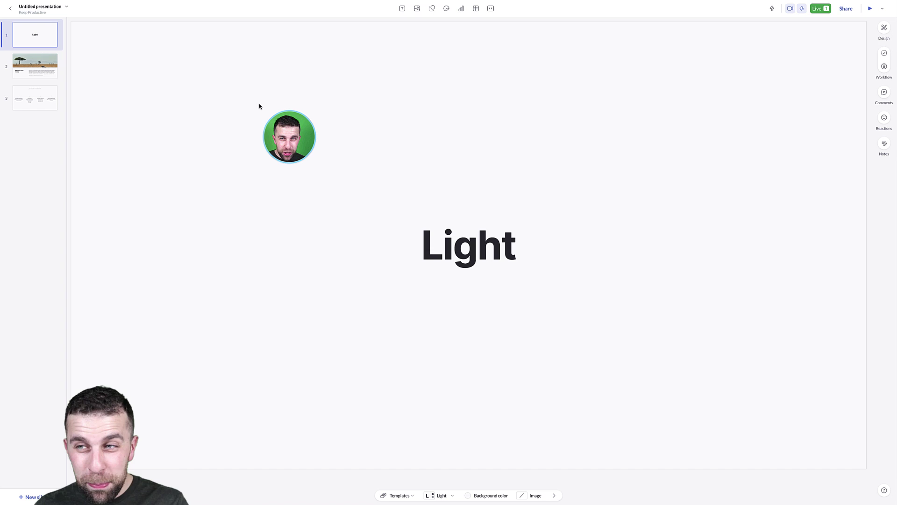
drag(259, 106, 858, 64)
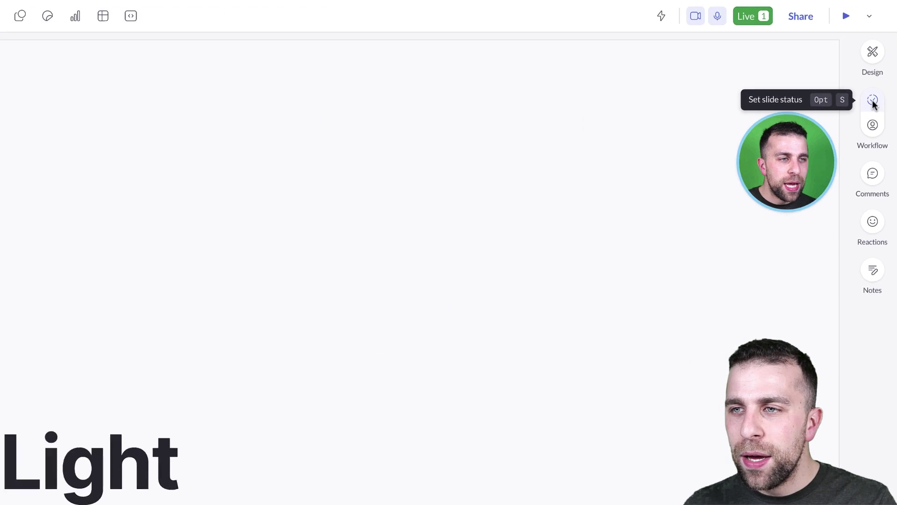
- Set slide 1's status to To do in the Workflow sidebar
click(873, 100)
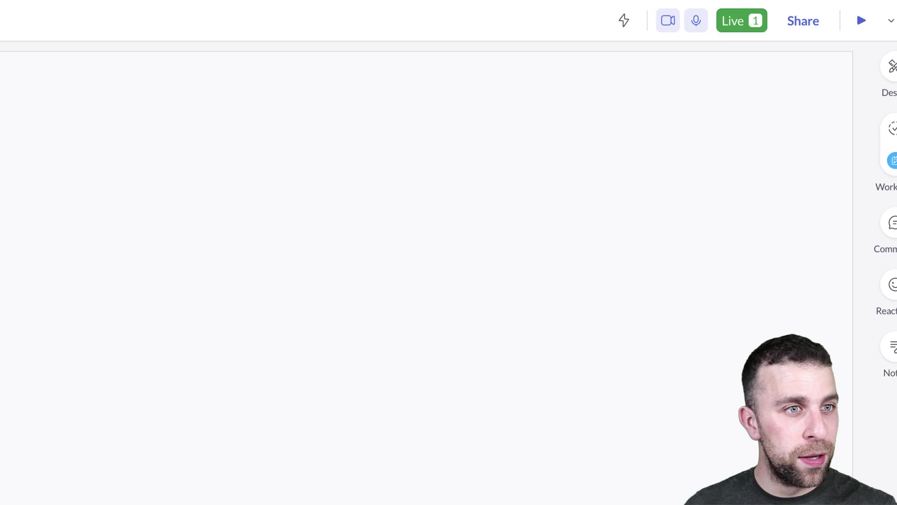
mouse_move(154, 63)
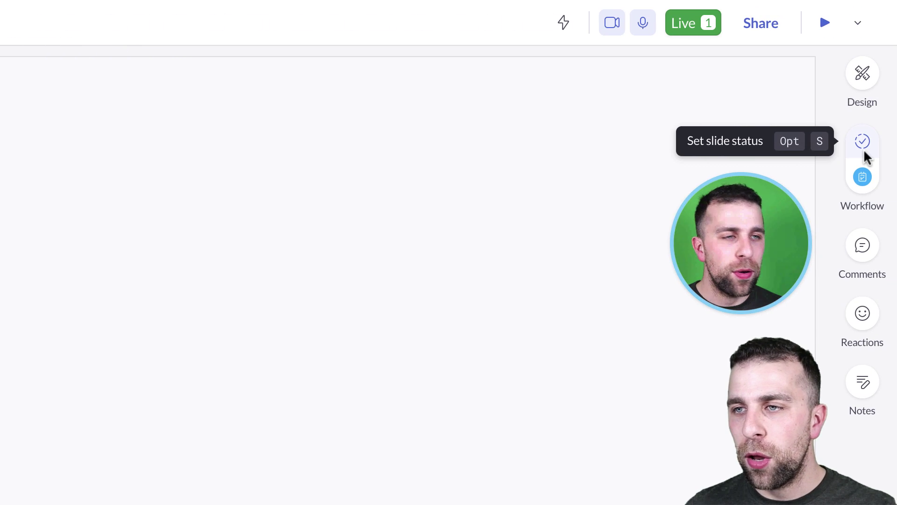
click(864, 156)
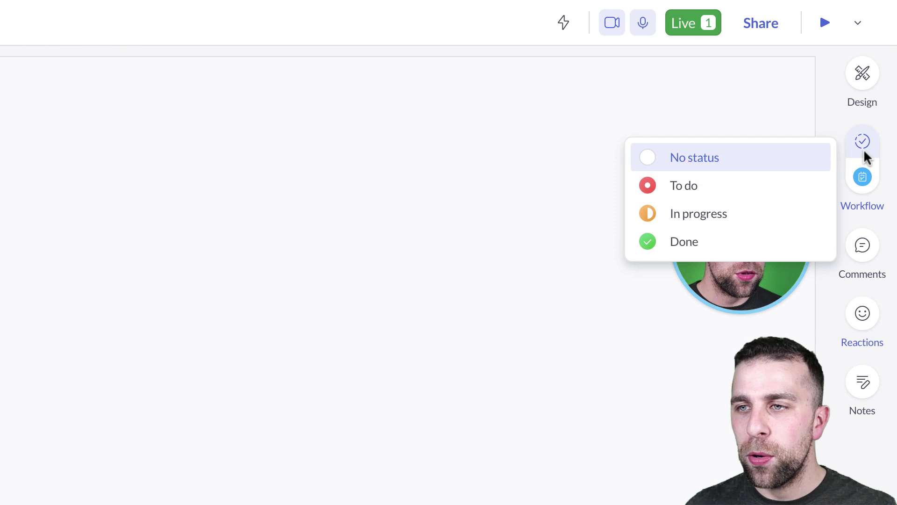
click(766, 199)
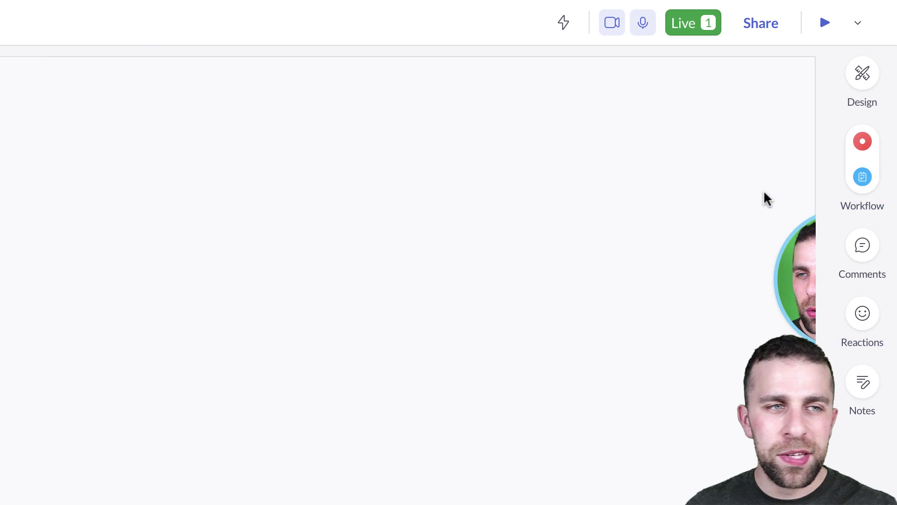
- Set slide 2's status to In progress and slide 3's to Done
click(26, 191)
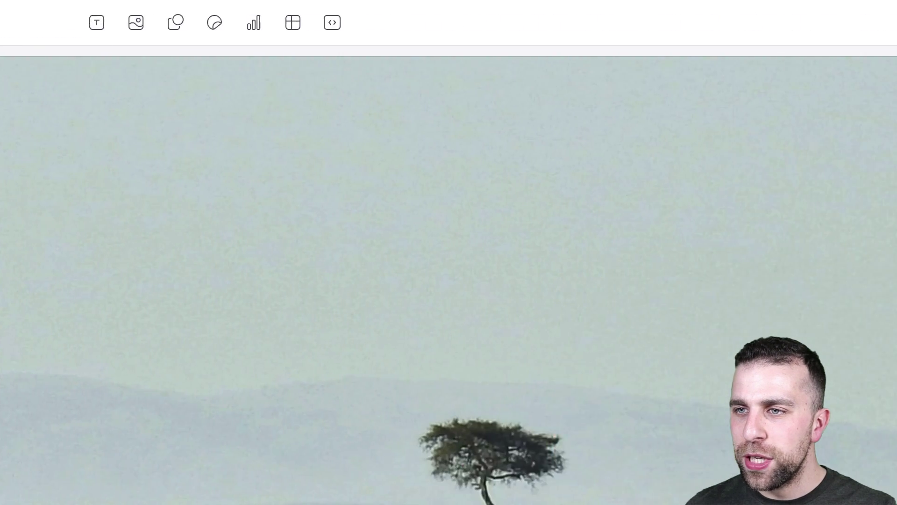
click(863, 141)
click(781, 214)
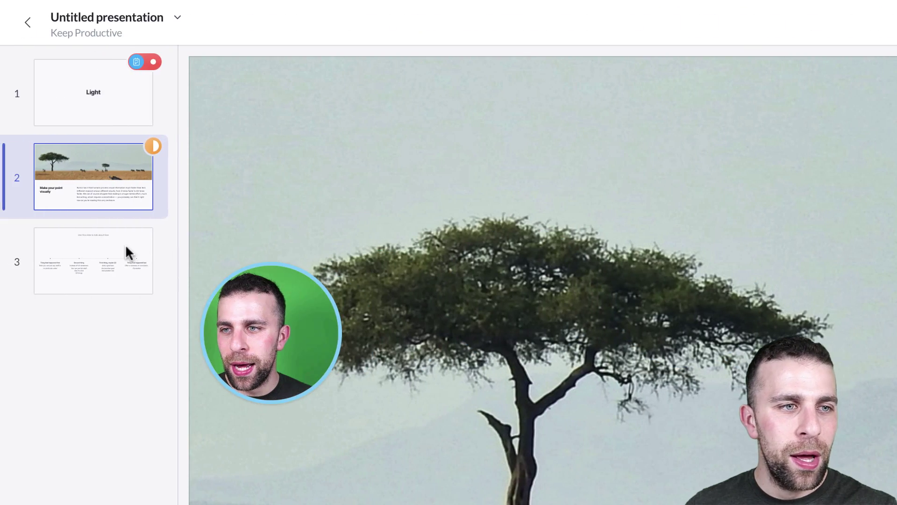
click(126, 252)
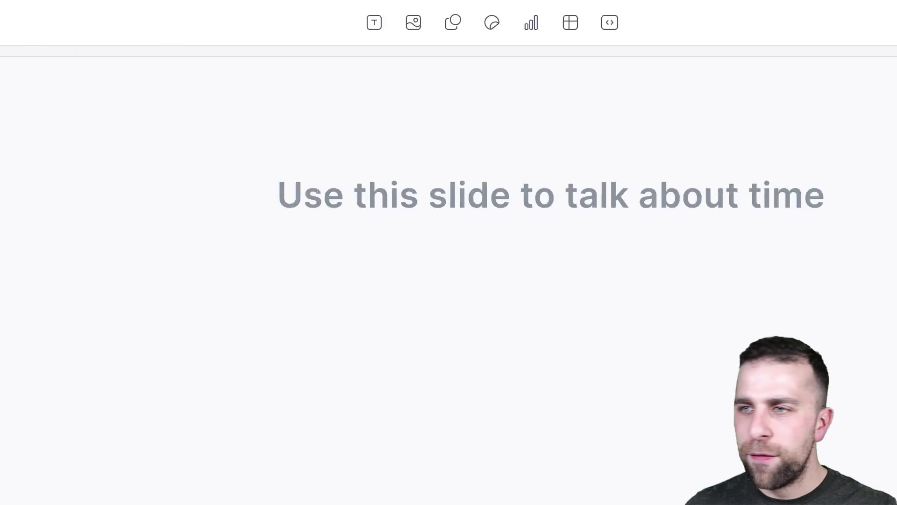
click(862, 141)
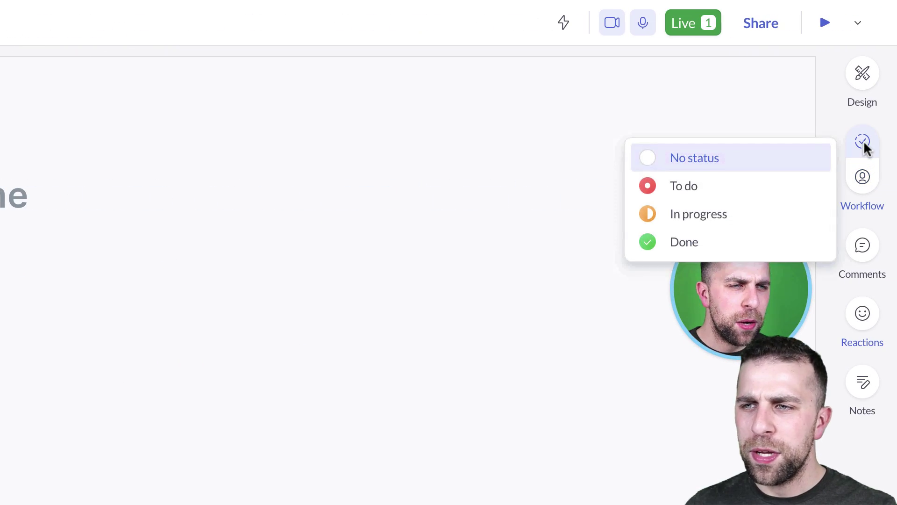
click(727, 241)
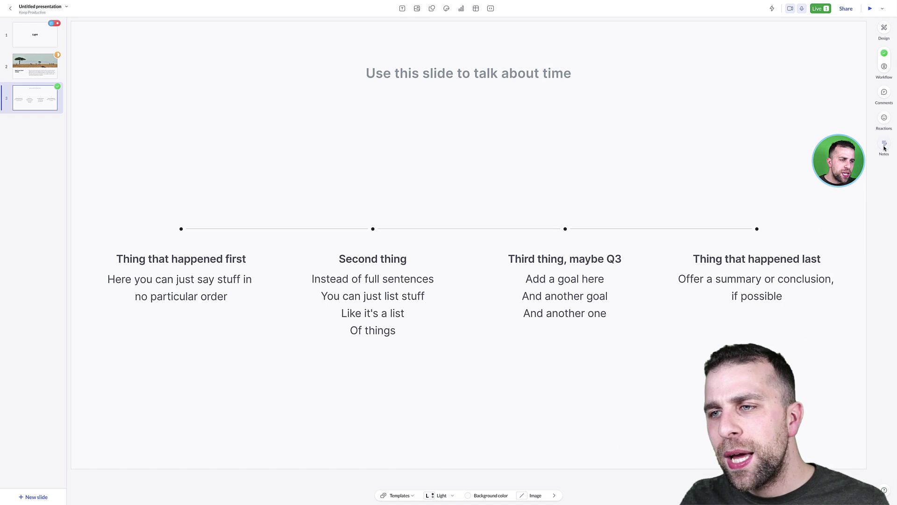
- React to slide 3 with the heart-eyes emoji
click(884, 119)
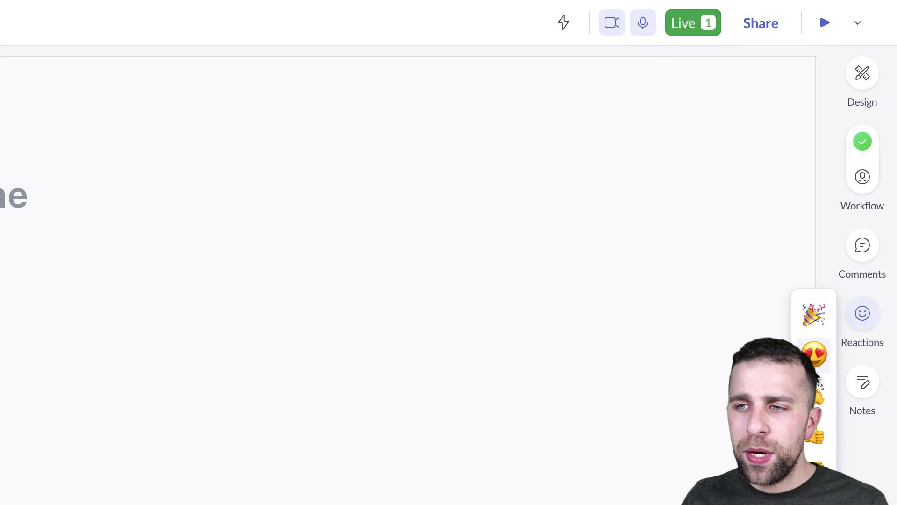
click(814, 353)
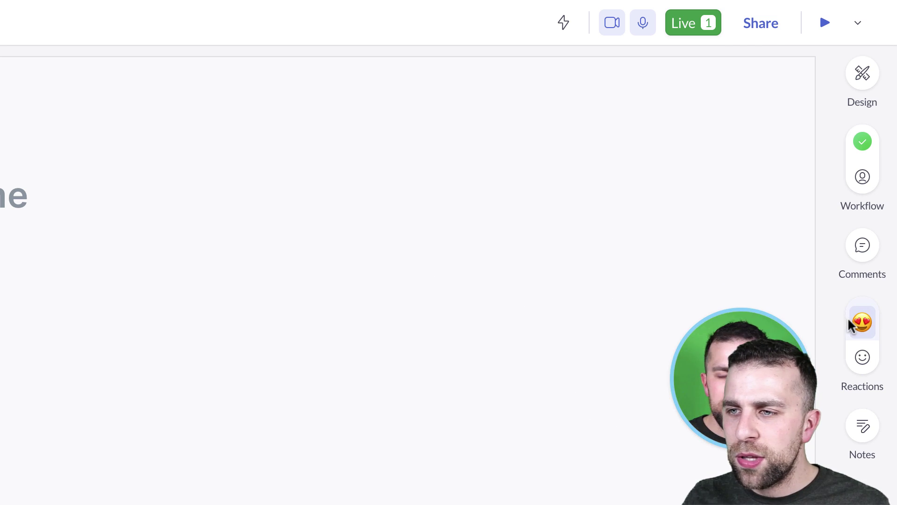
click(869, 352)
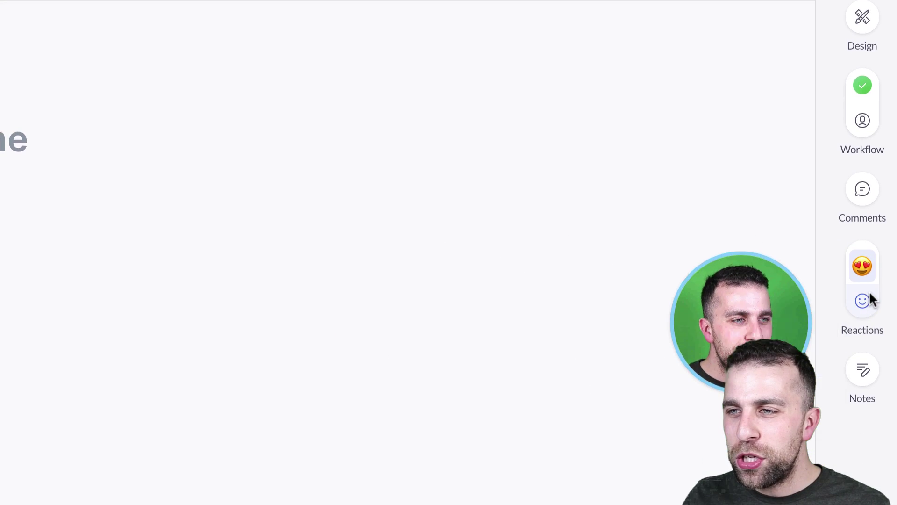
- Open and close the speaker notes, then leave the live session
click(863, 425)
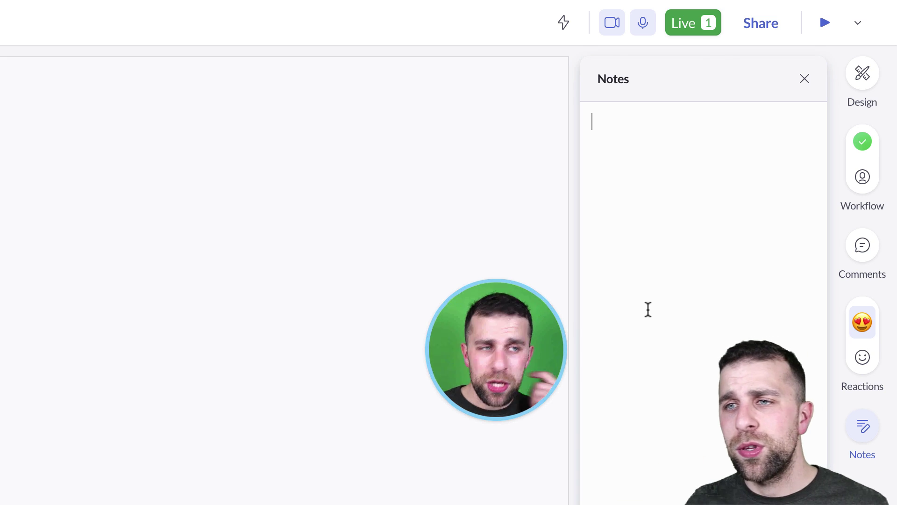
click(804, 79)
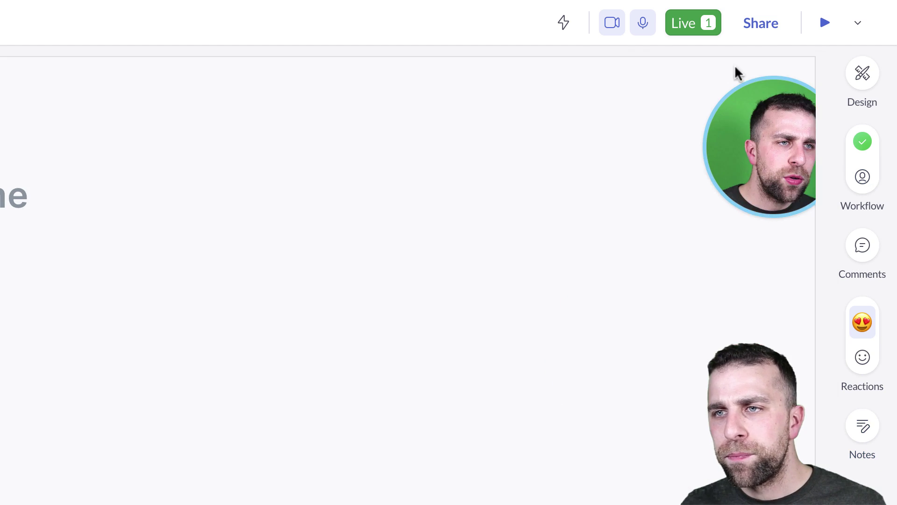
click(679, 24)
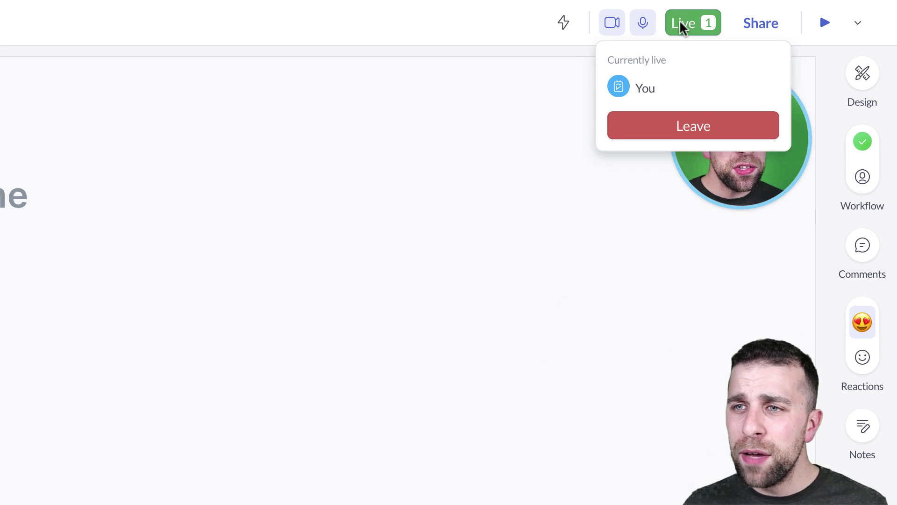
click(678, 125)
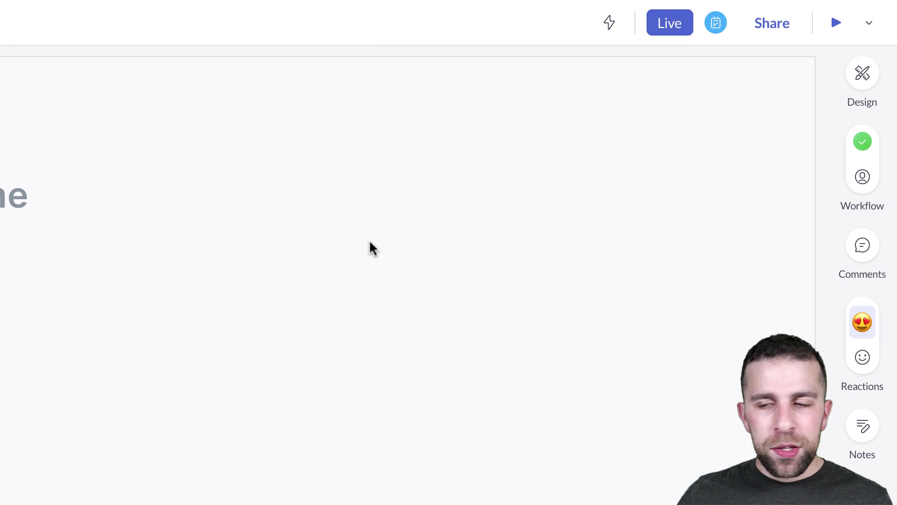
- Return to slide 1, start a new style, and inspect the title font list
click(61, 126)
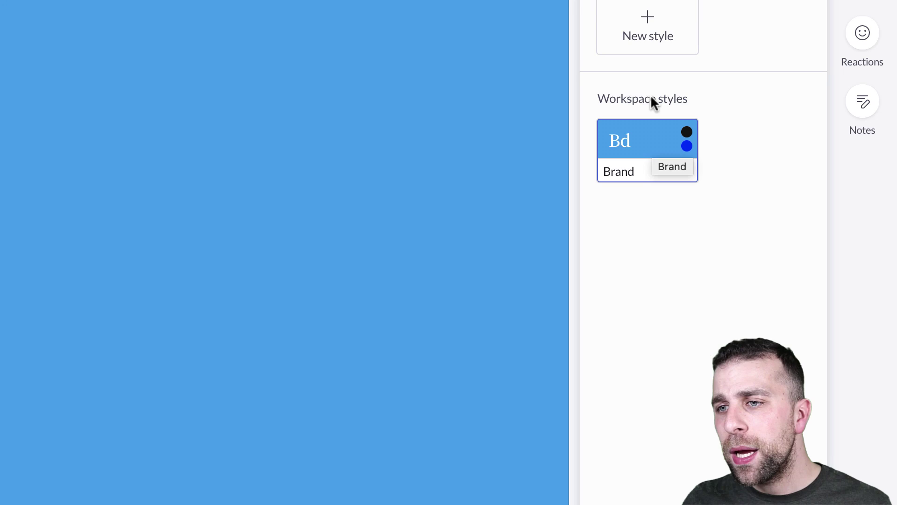
click(650, 305)
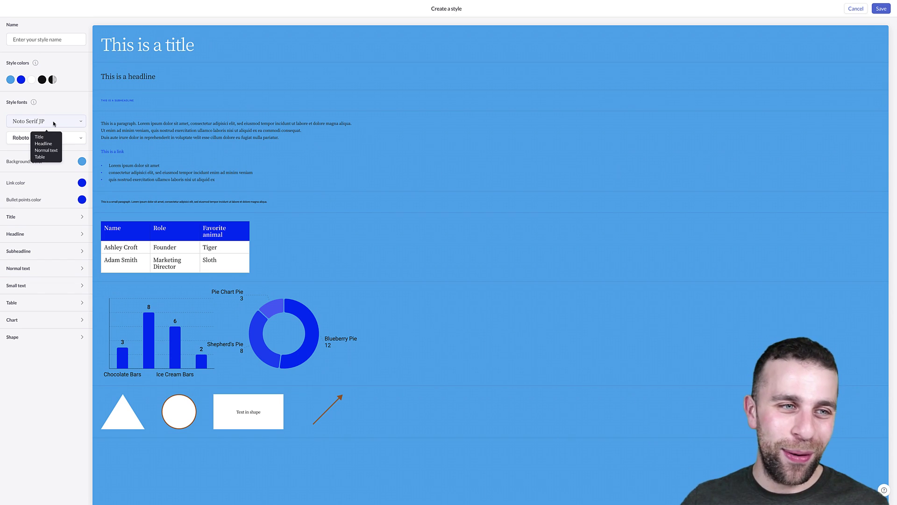
click(54, 123)
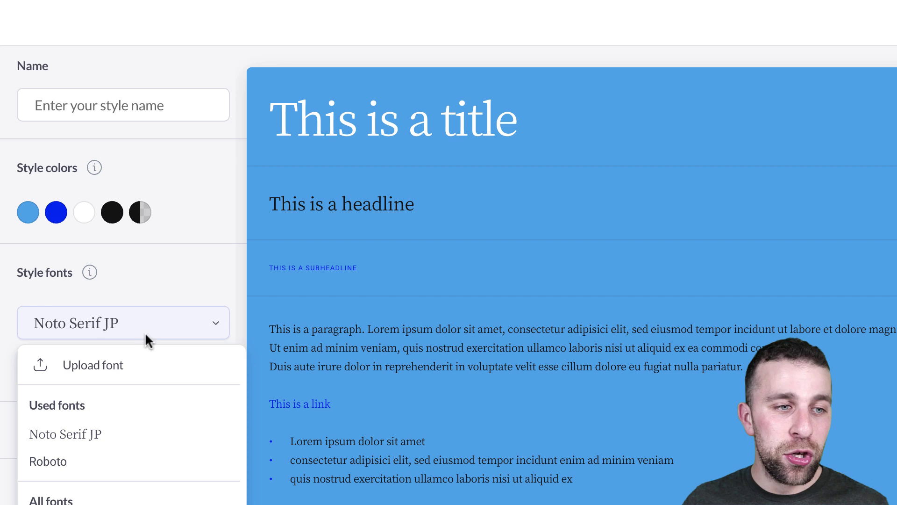
click(48, 460)
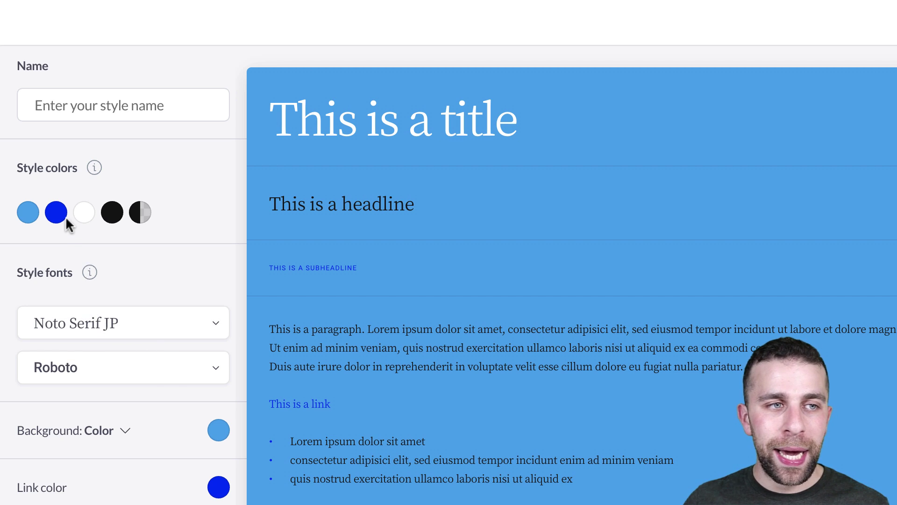
- Inspect the colour swatches and Chart settings, then cancel the new style unsaved
mouse_move(57, 214)
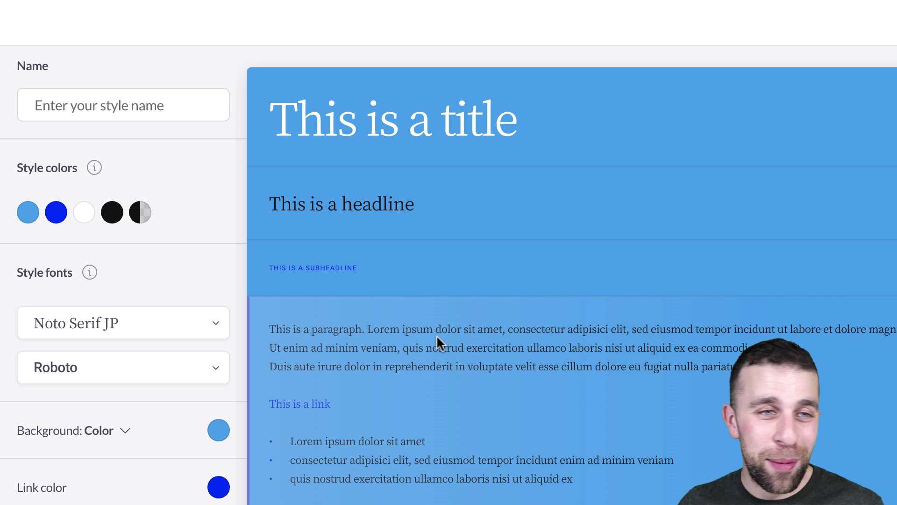
scroll(105, 270, down, 12)
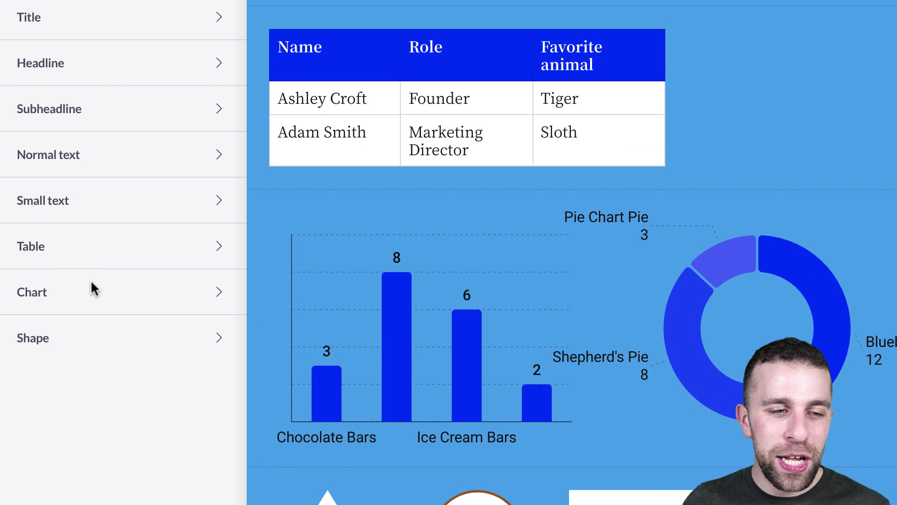
click(94, 289)
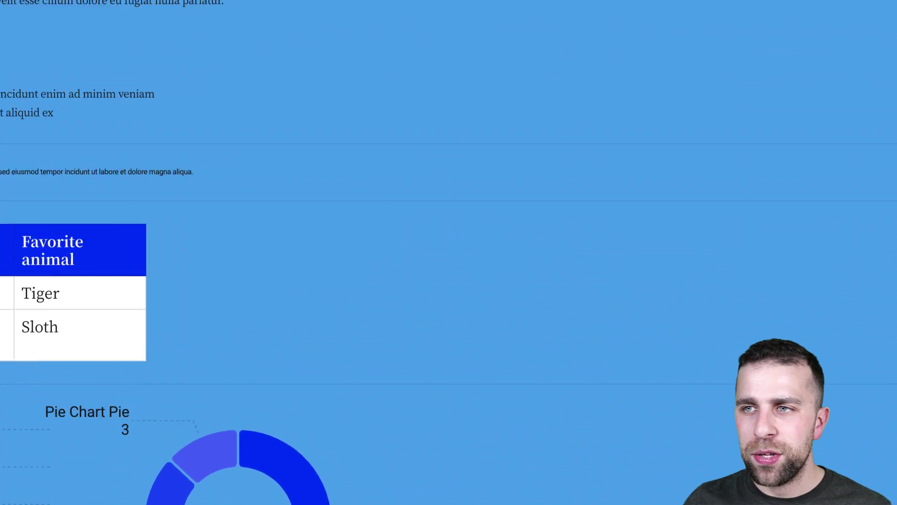
click(794, 29)
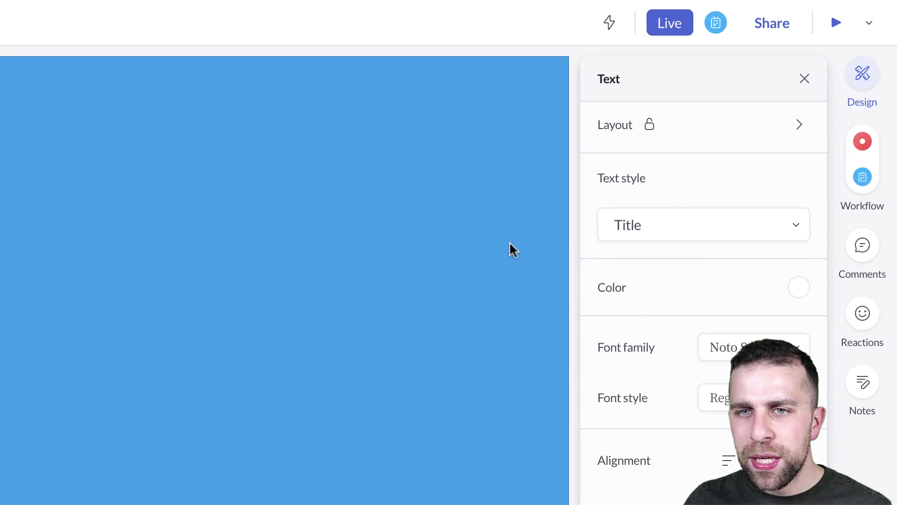
- Show the whole-slide settings and look at the Brand style's options menu without changing anything
click(790, 162)
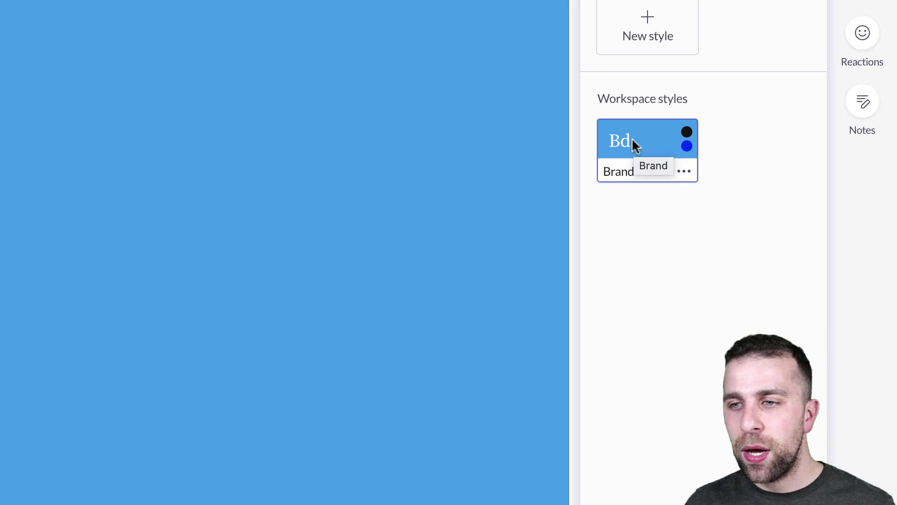
click(679, 171)
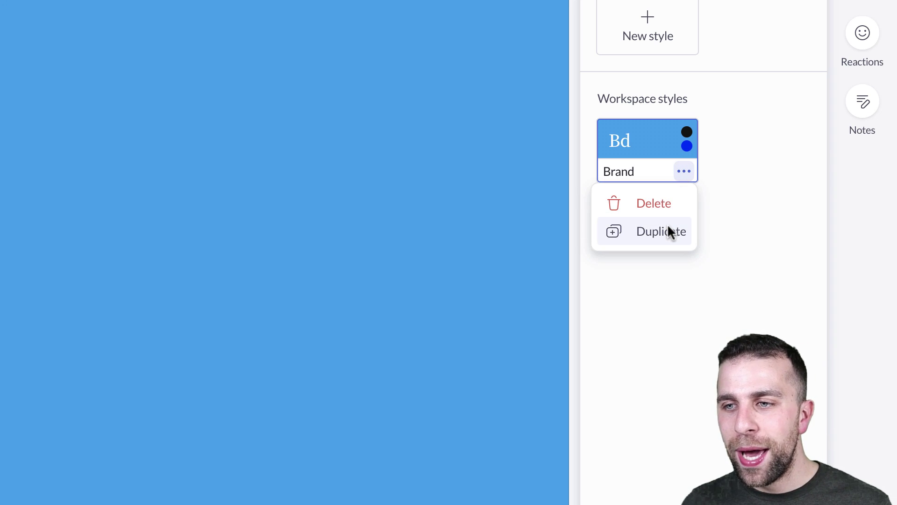
click(736, 169)
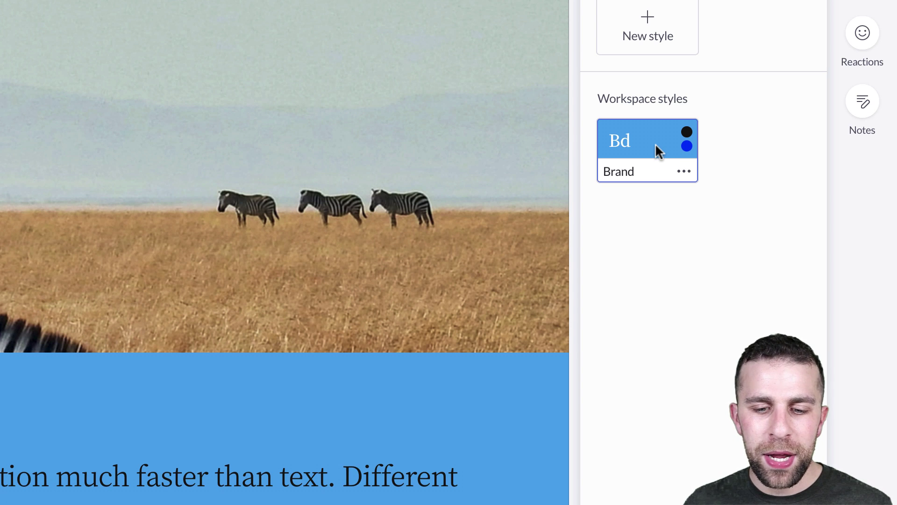
- View slide 2's options, including Apply style, then dismiss the menu
right_click(675, 139)
click(663, 143)
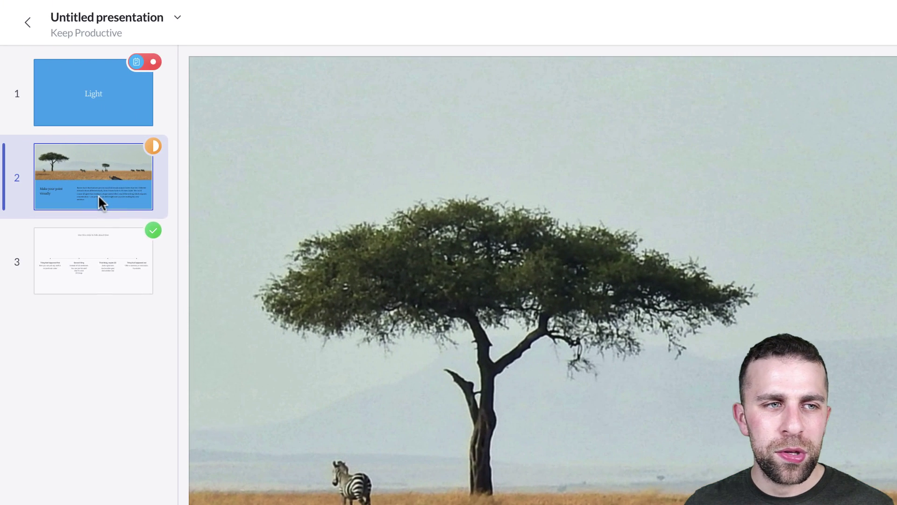
right_click(99, 196)
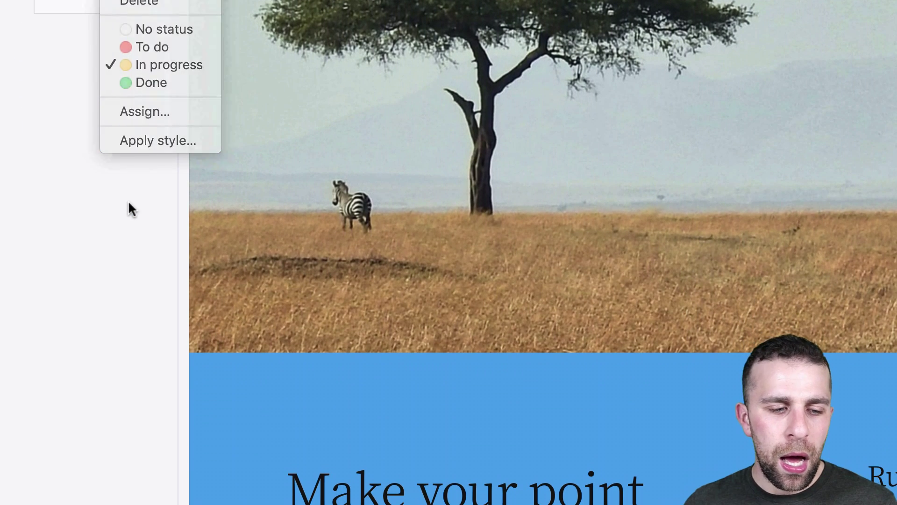
click(131, 413)
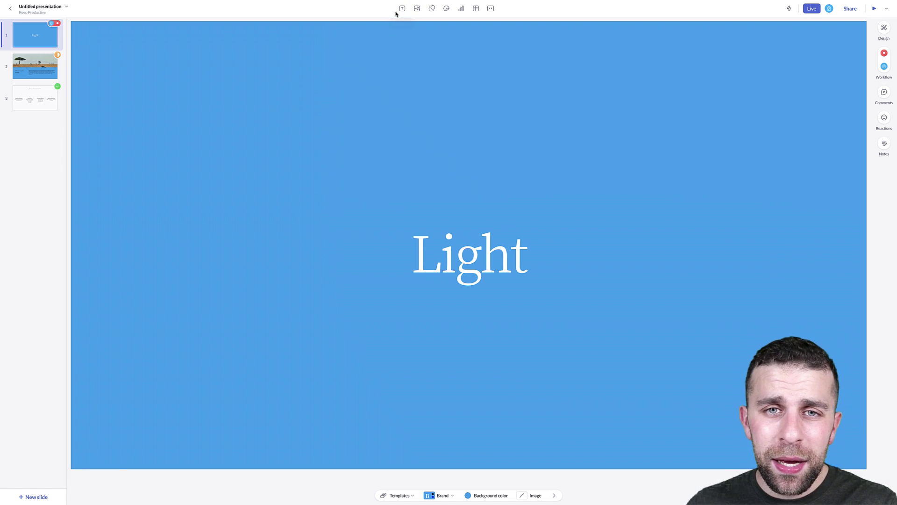
- Insert the Fluent window icon from Icons8 beside 'Light' on the title slide
click(400, 10)
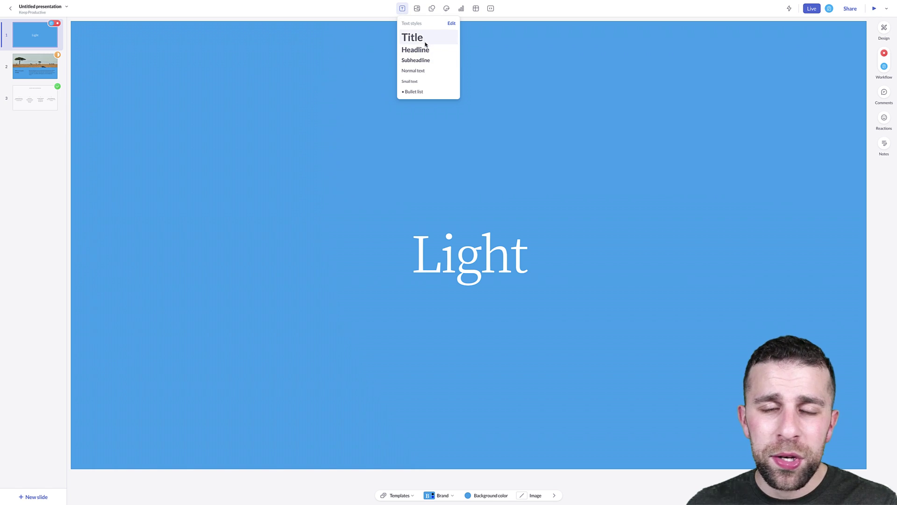
click(417, 8)
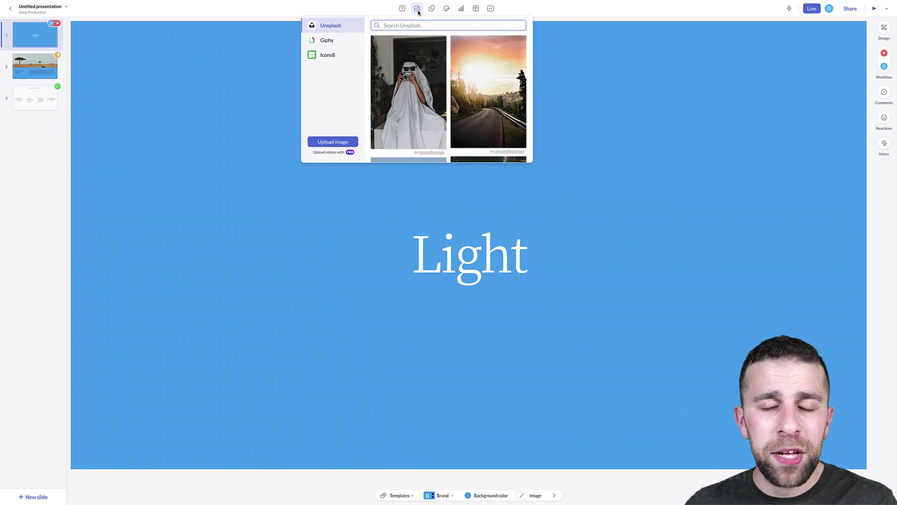
click(349, 41)
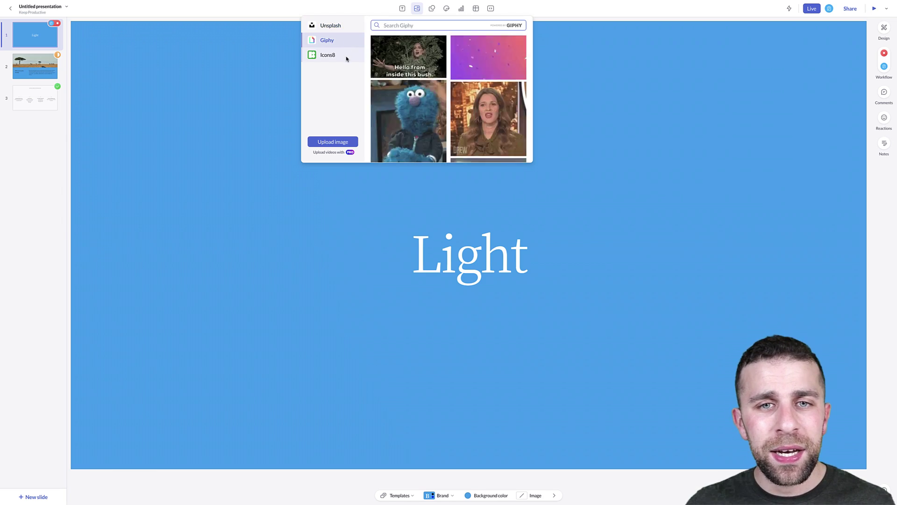
click(348, 55)
click(330, 57)
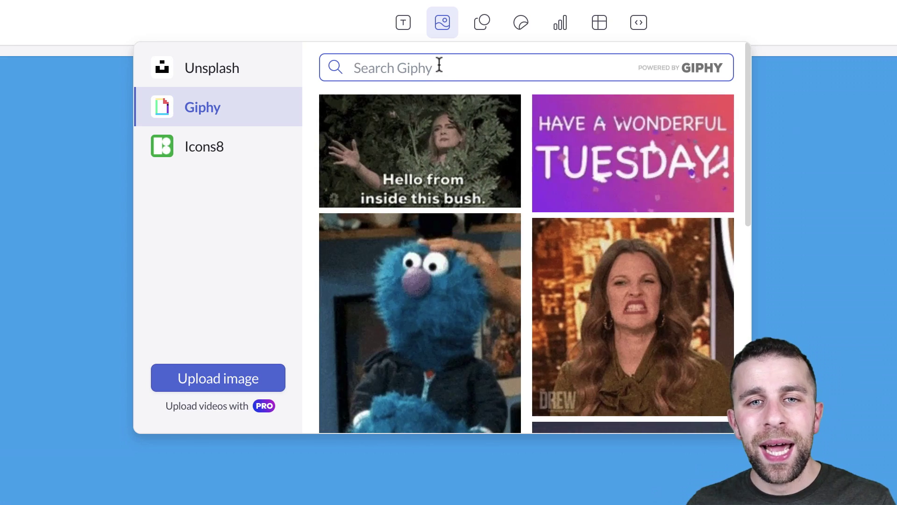
click(261, 148)
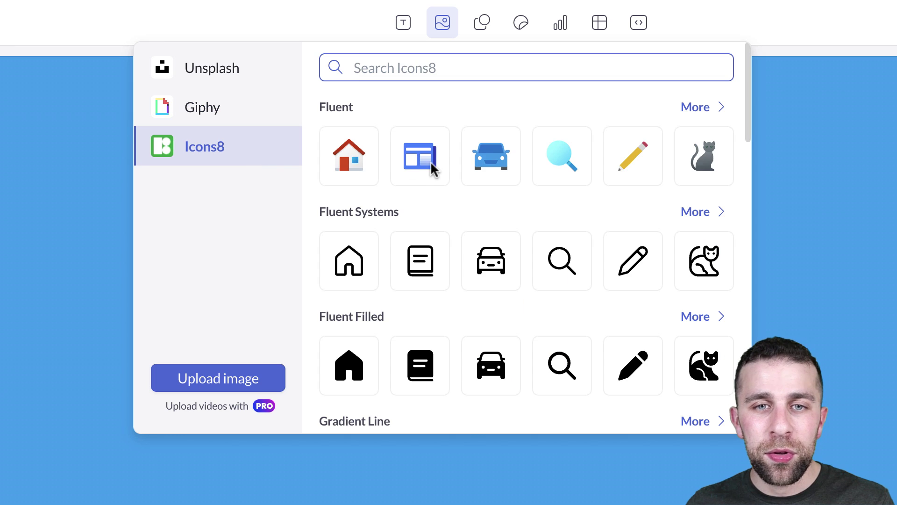
key(Escape)
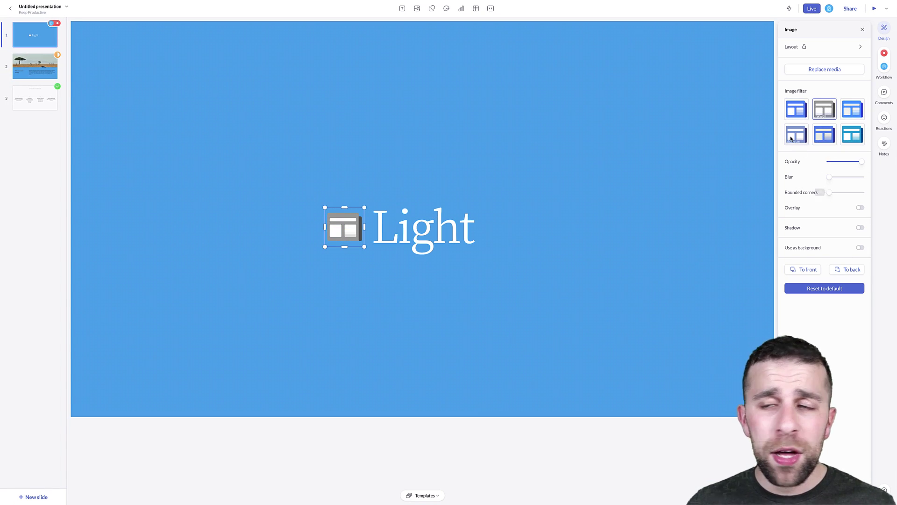
click(862, 29)
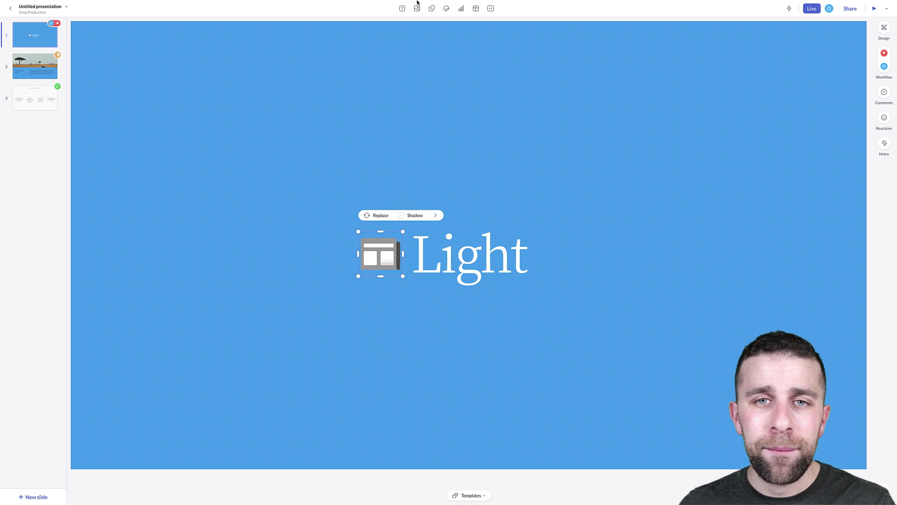
- Browse the shape library's line, buttons-and-labels and process shape sections
click(431, 8)
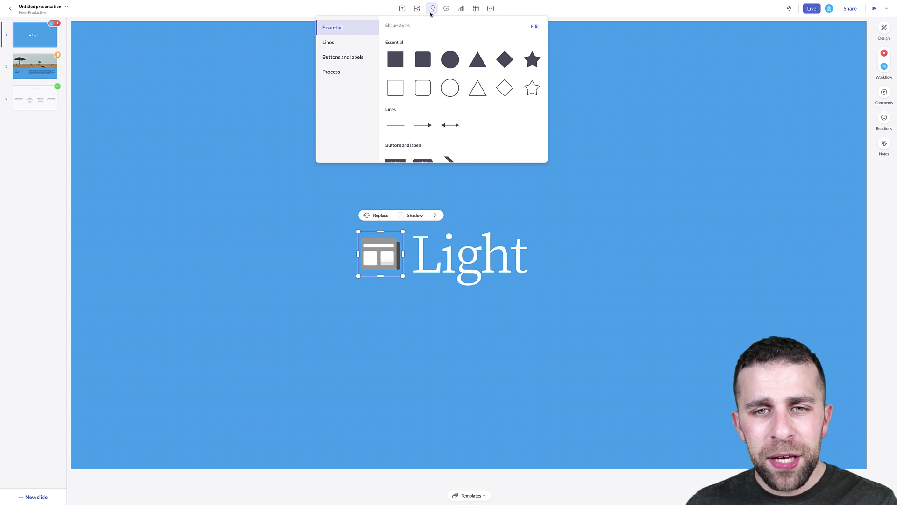
scroll(476, 77, down, 2)
scroll(481, 86, up, 2)
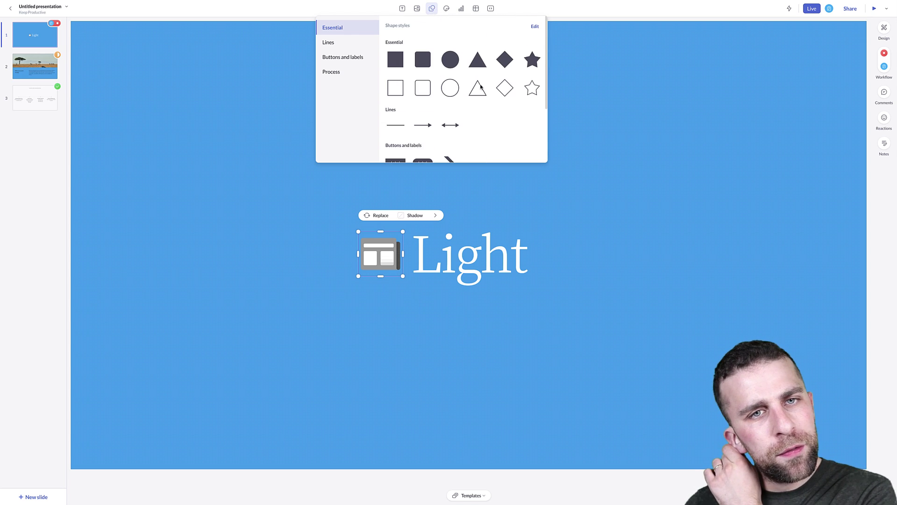
click(343, 41)
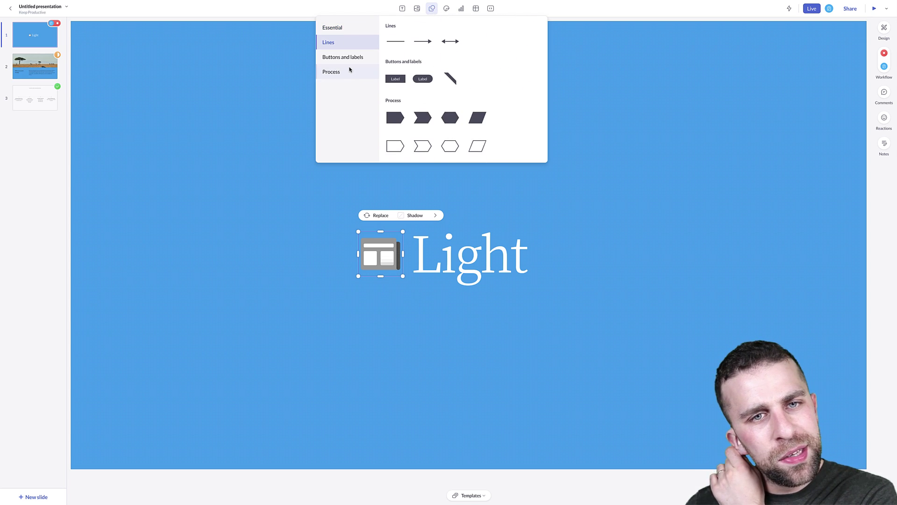
click(350, 56)
click(352, 72)
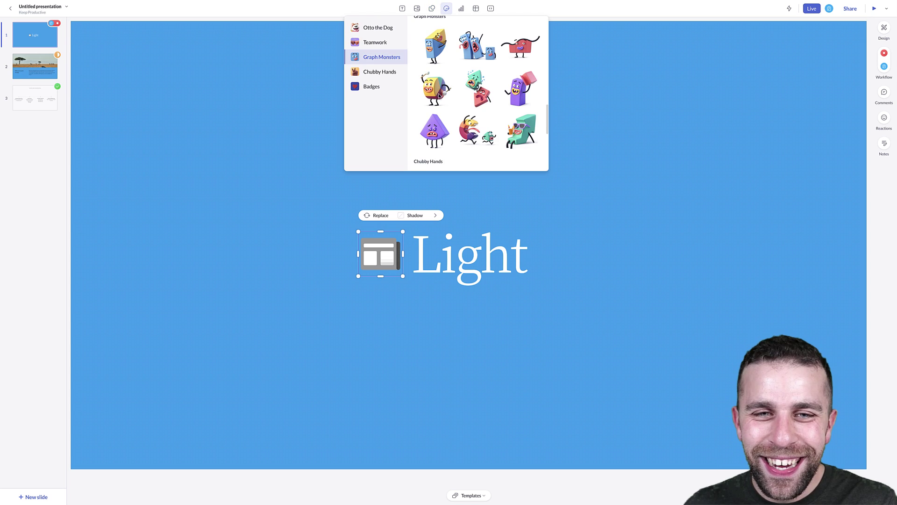
scroll(439, 96, down, 5)
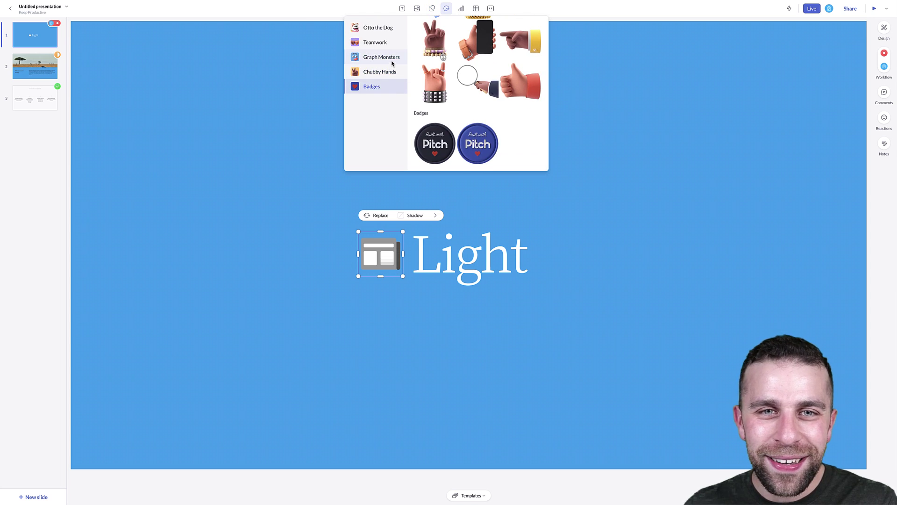
- Insert an Otto the Dog illustration, enlarge it and drag it toward the slide's right edge
click(378, 28)
click(430, 44)
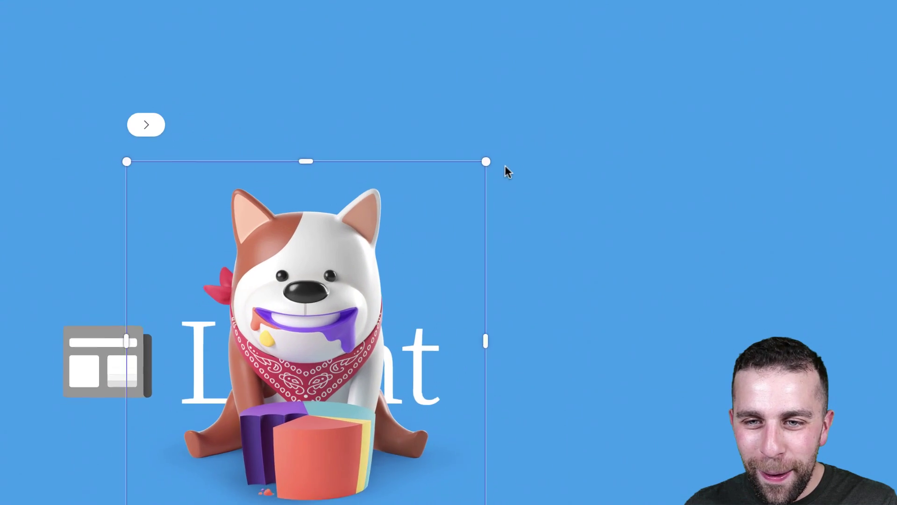
drag(486, 162, 719, 2)
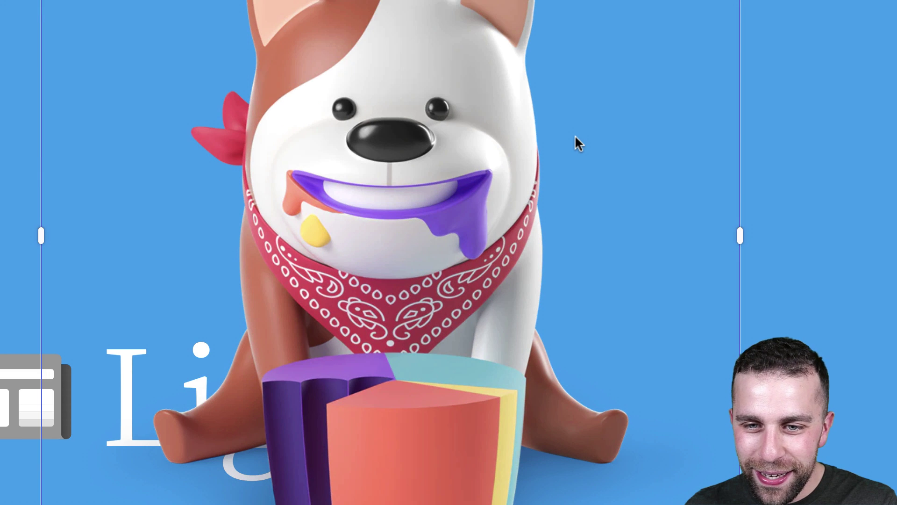
drag(580, 144, 896, 144)
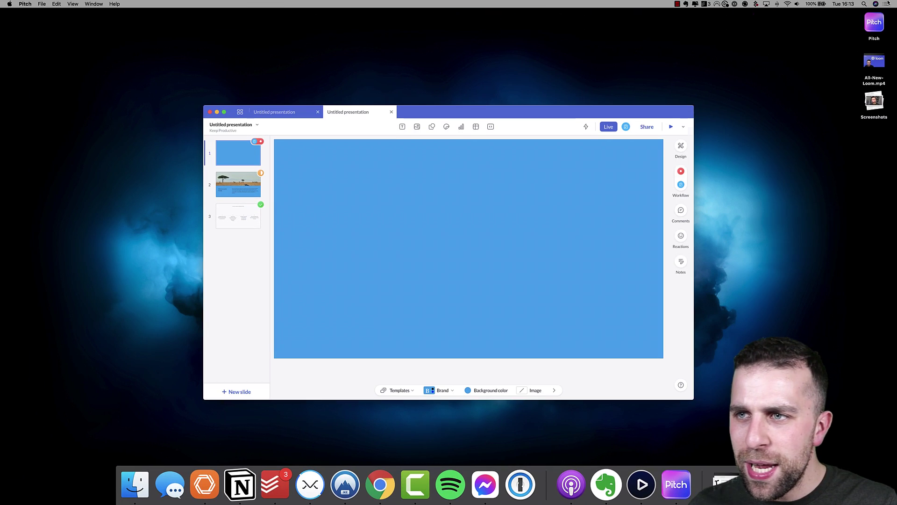
- Search the computer for the Keep Productive logo file with Spotlight
key(super+space)
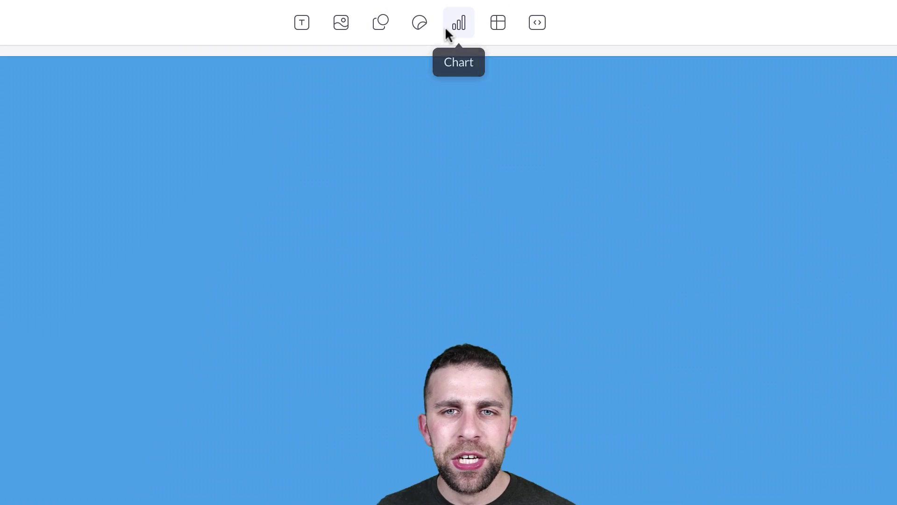
- Compare the Google Analytics and Sheets imports, then insert a line chart and clear its Airline category
click(454, 28)
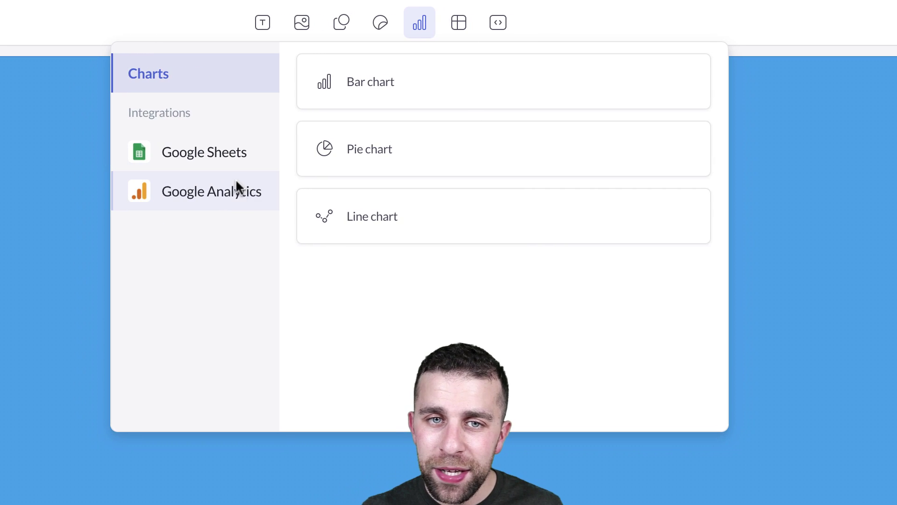
click(275, 191)
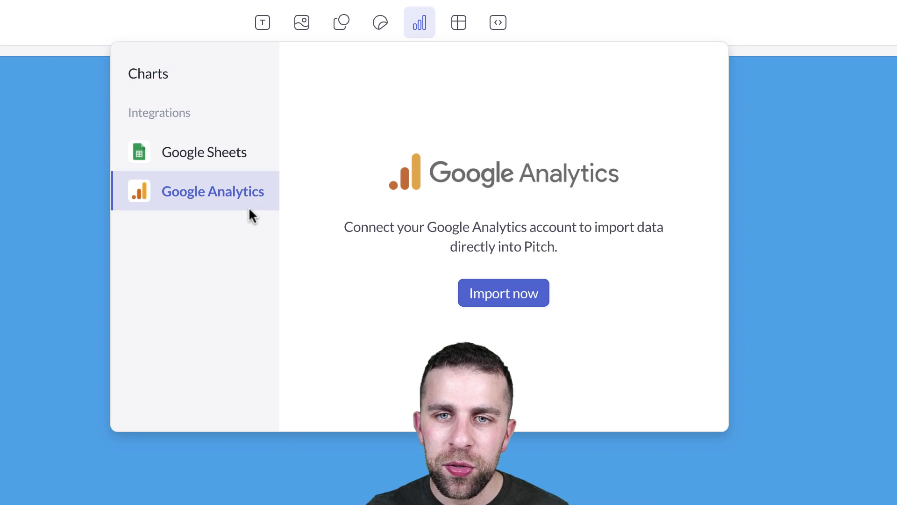
click(216, 164)
click(211, 187)
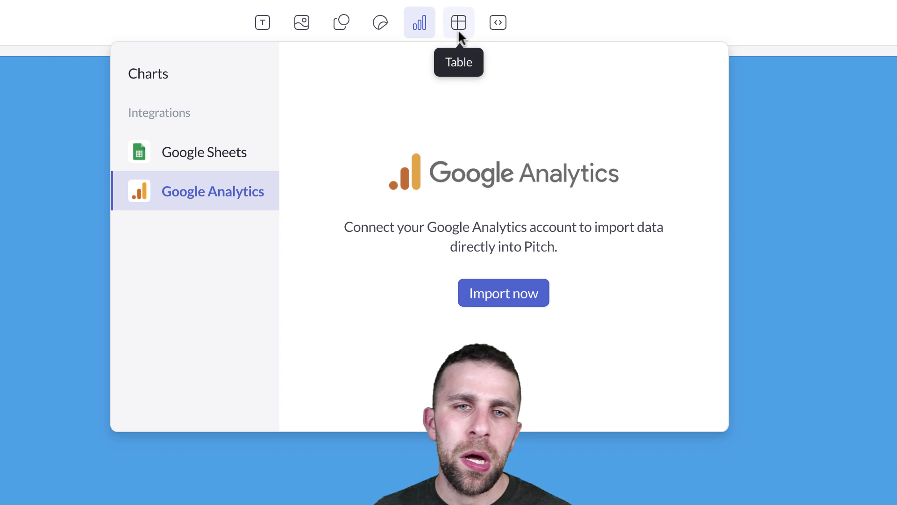
click(211, 71)
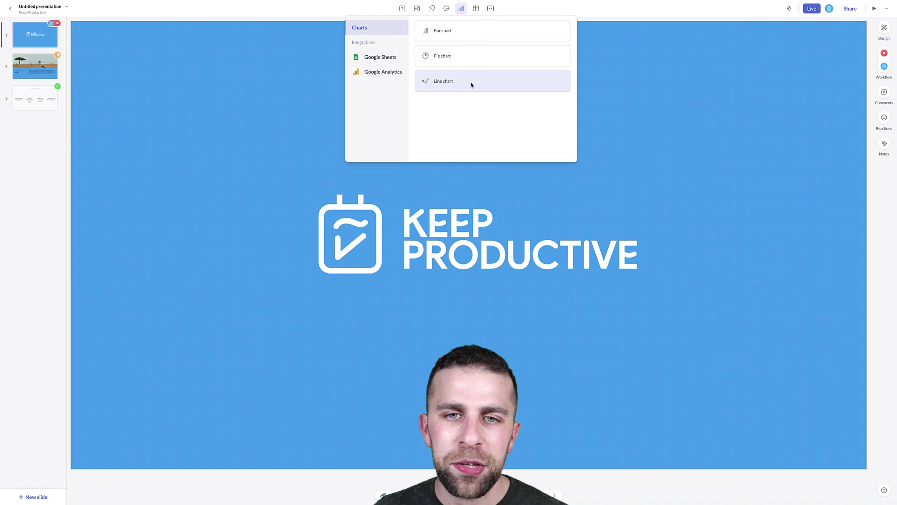
click(446, 219)
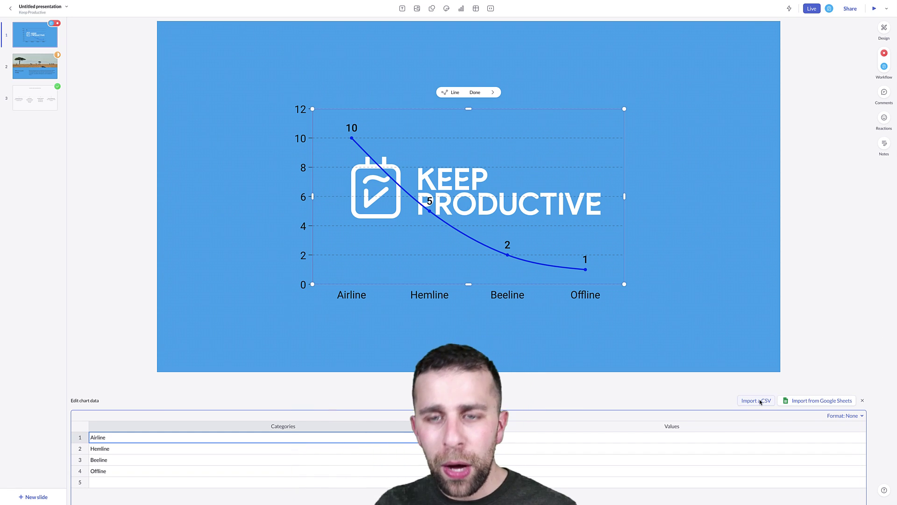
key(Delete)
- Preview the table-size grid, then bring up the Loom video embed option
click(476, 9)
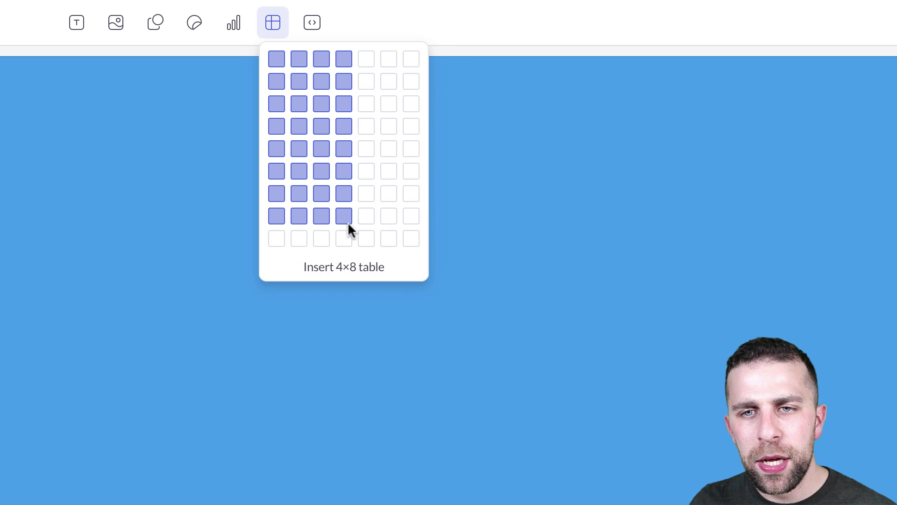
click(310, 22)
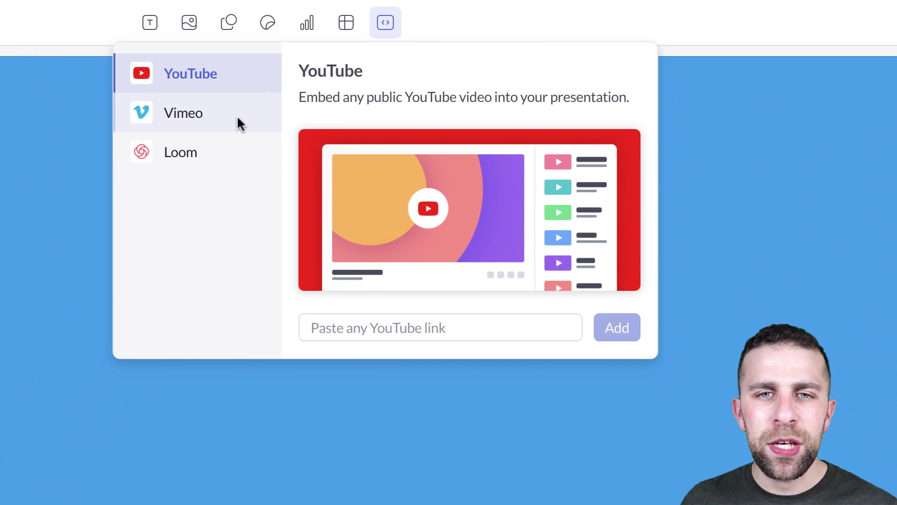
click(169, 118)
click(159, 152)
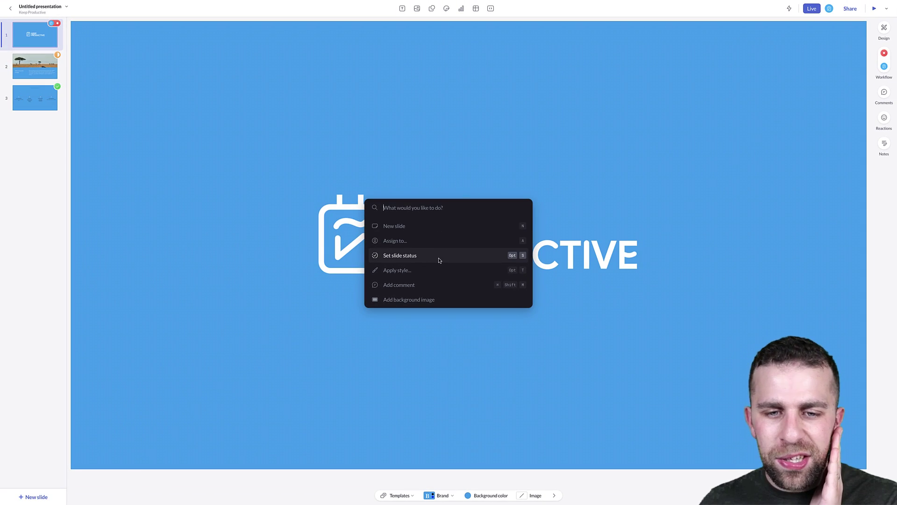
scroll(440, 260, down, 3)
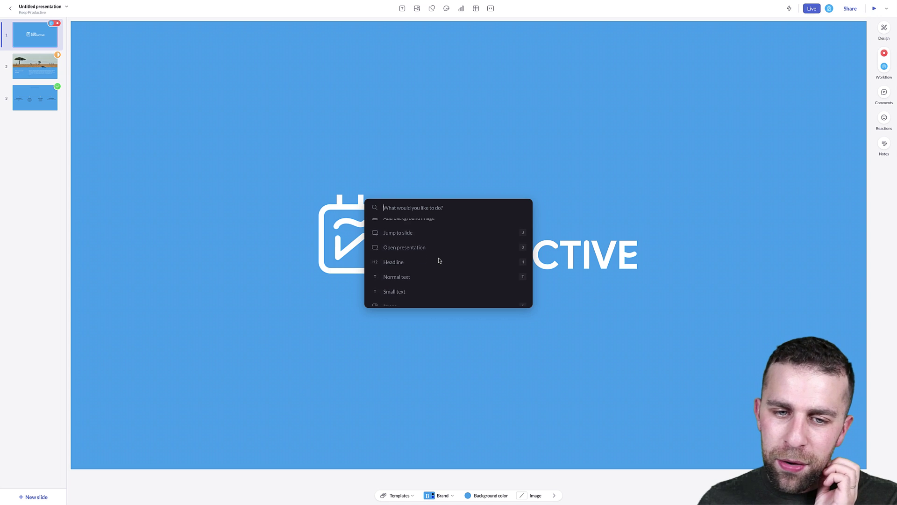
scroll(440, 260, down, 1)
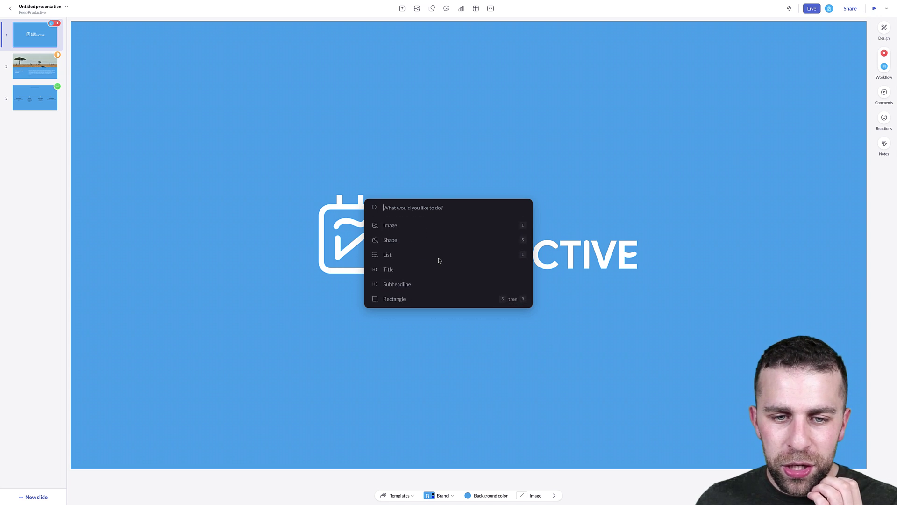
scroll(439, 260, down, 8)
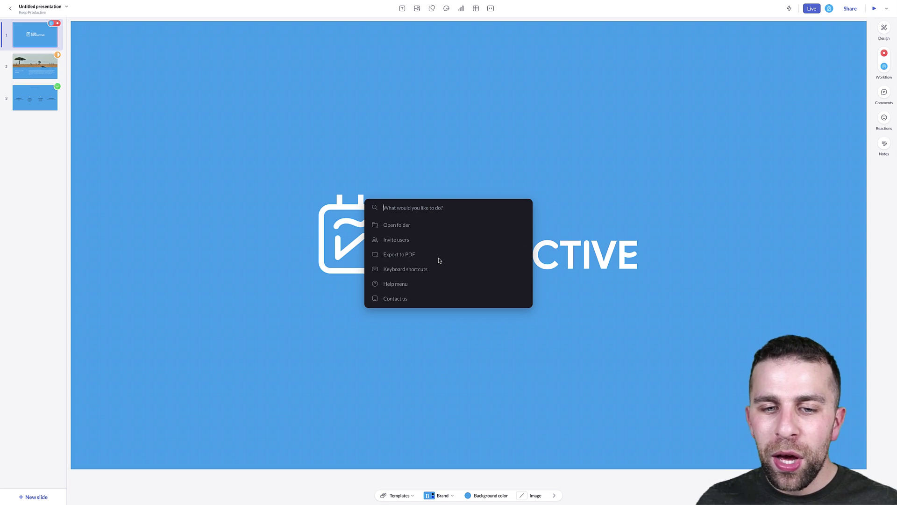
click(489, 181)
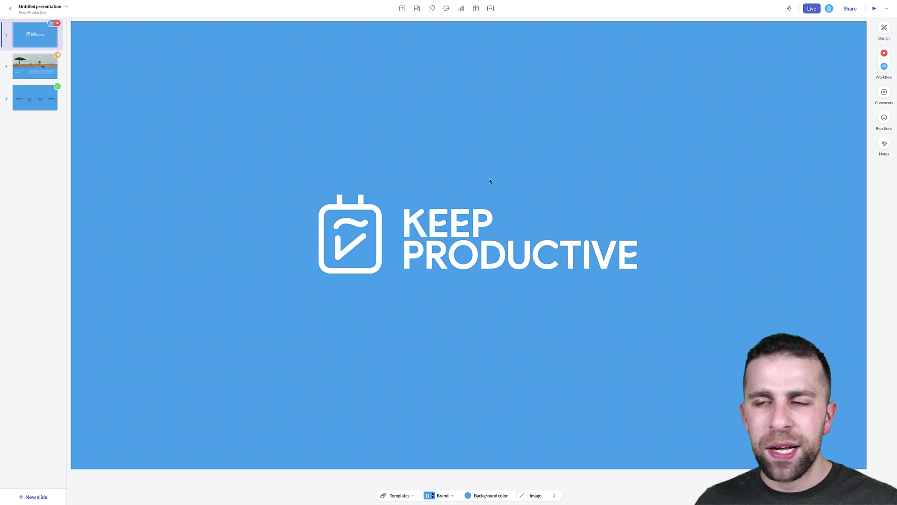
click(850, 9)
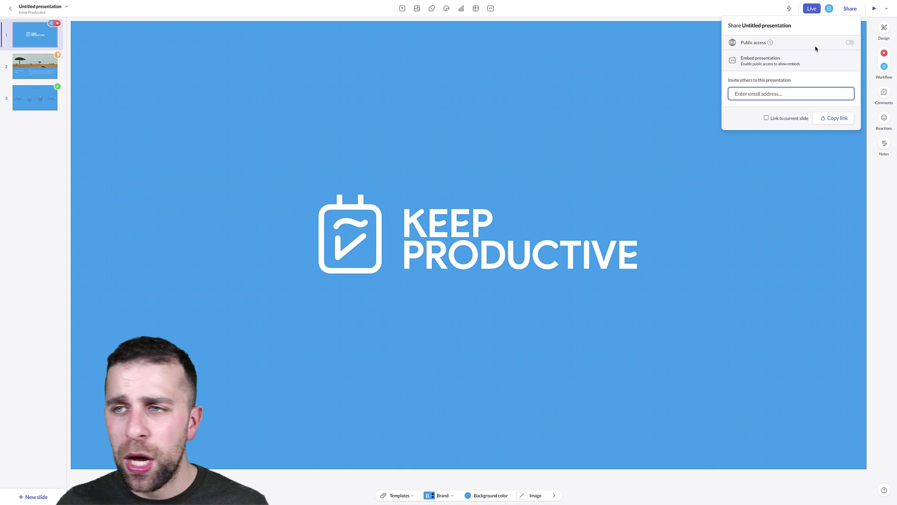
click(886, 9)
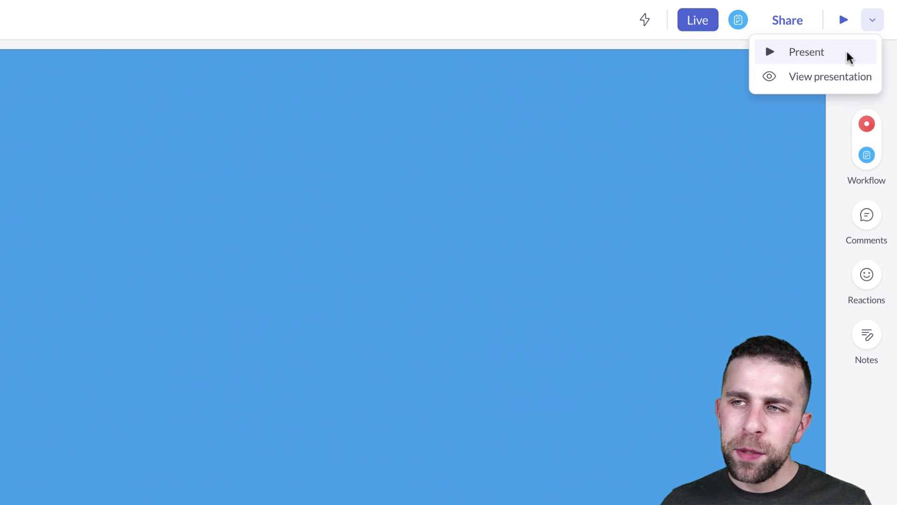
click(788, 171)
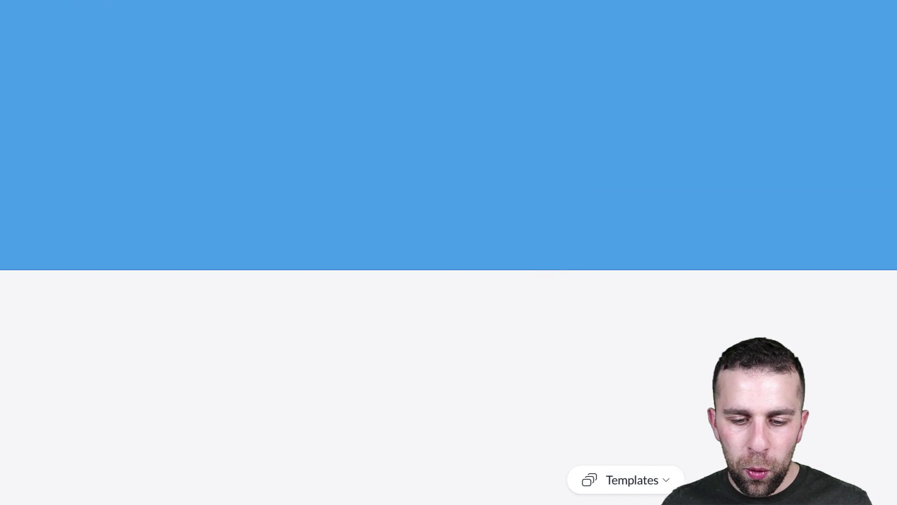
- Open the gallery of slide templates
click(140, 480)
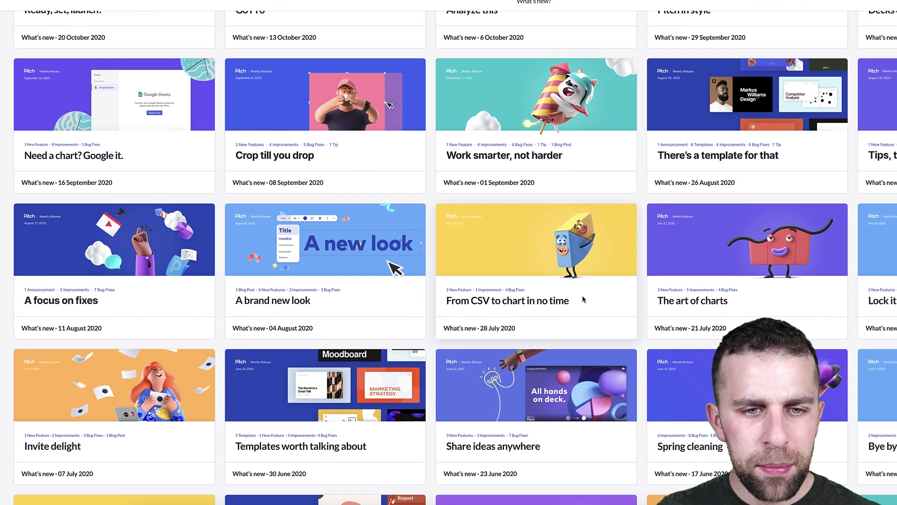
scroll(583, 300, down, 12)
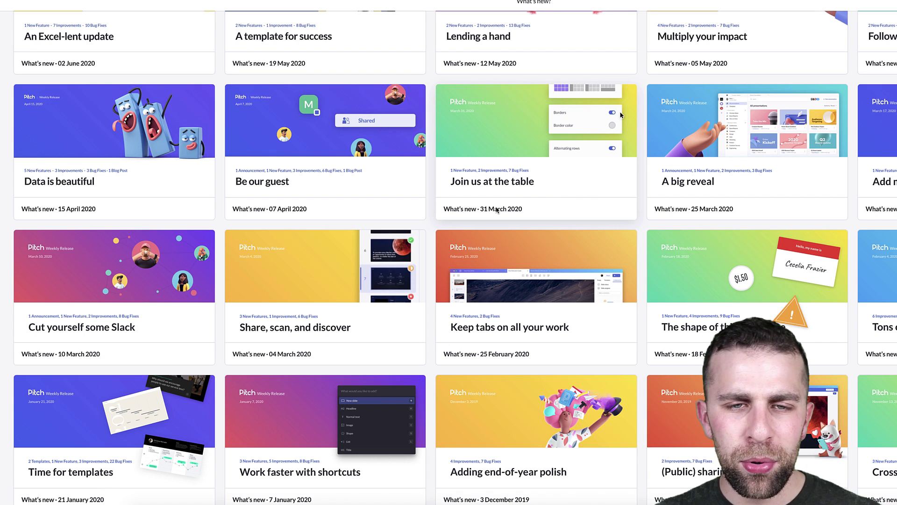
- Scroll down through the What's new release notes, then back up
scroll(497, 210, down, 4)
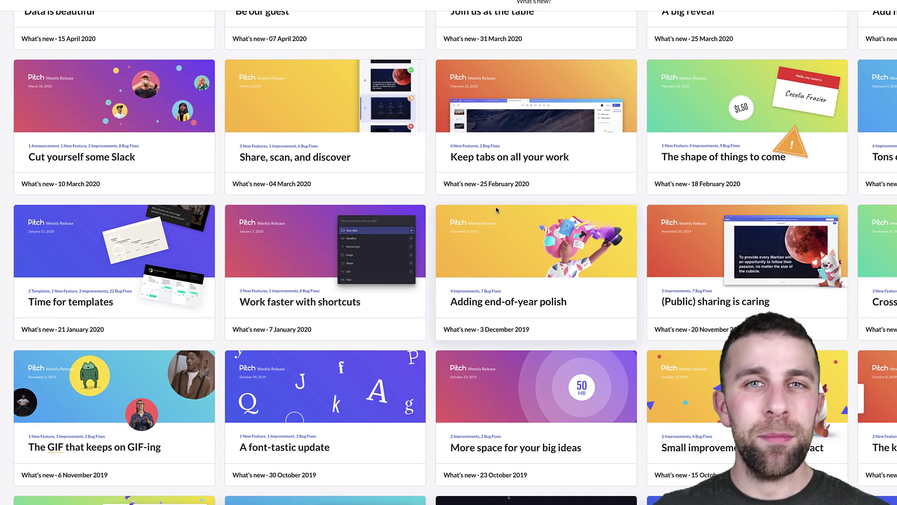
scroll(497, 210, down, 6)
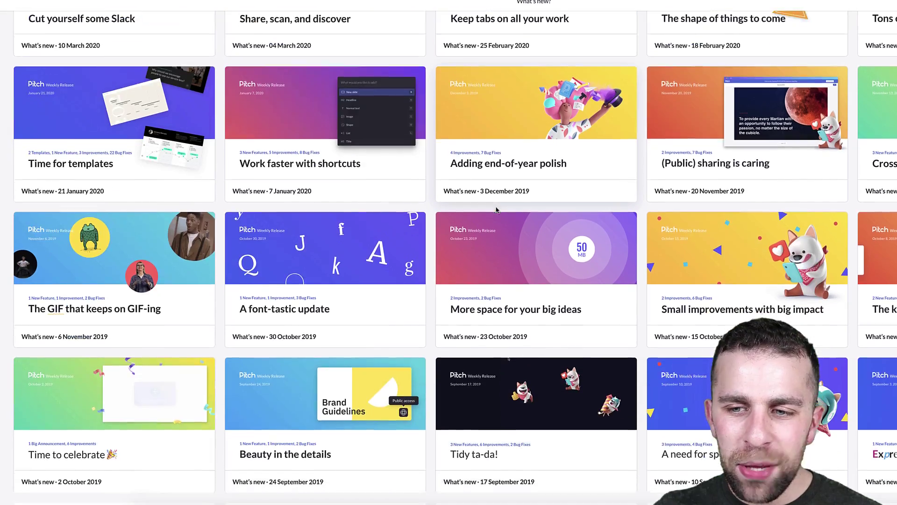
scroll(497, 210, up, 20)
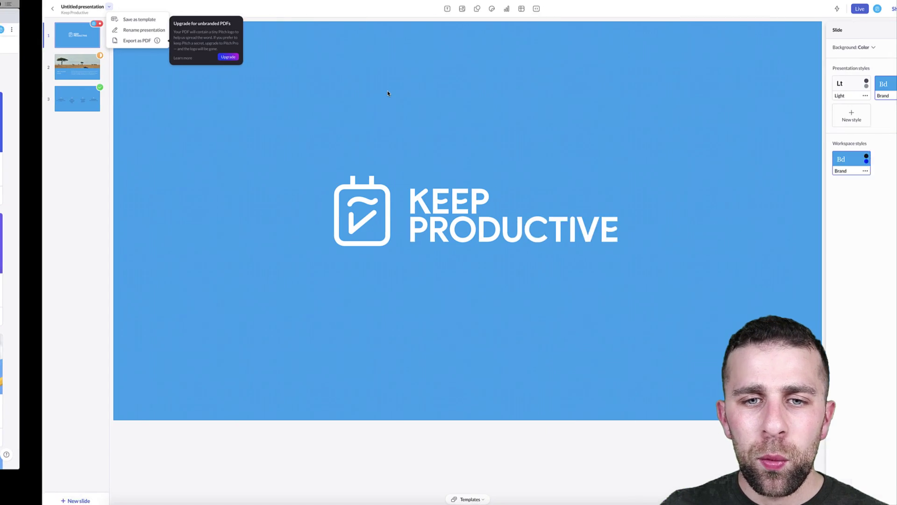
- Dismiss the presentation's file options menu to return to the editor
key(Escape)
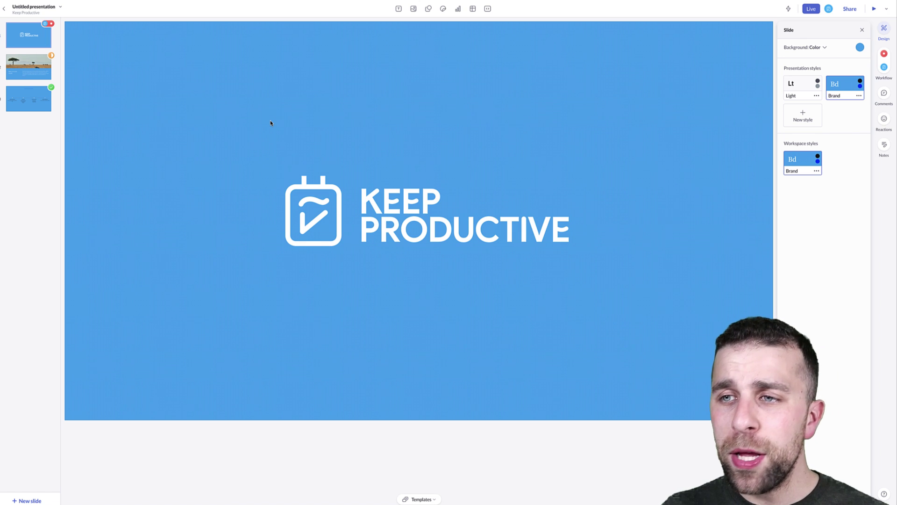